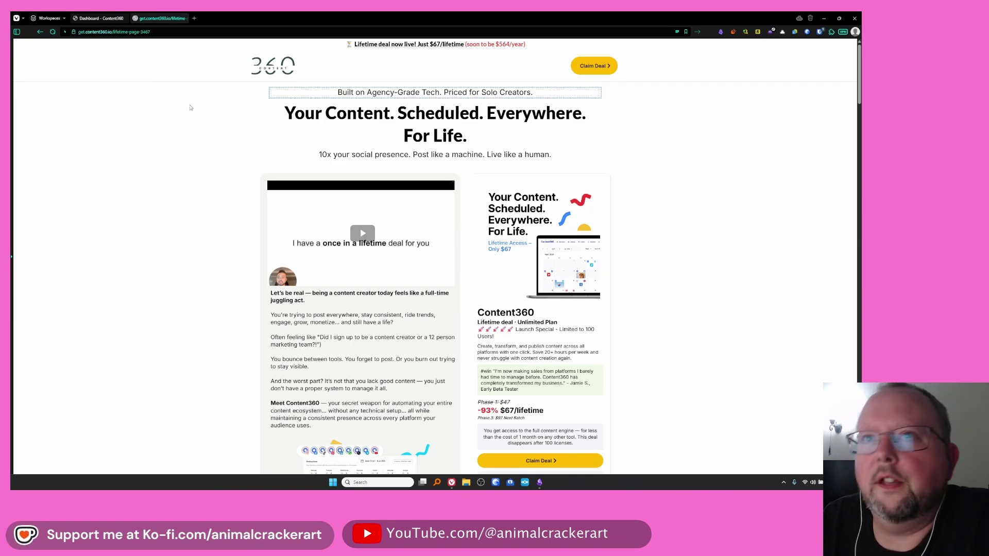
Step: Browse the Content360 lifetime deal page, highlighting the 'Imagine This...' passage
left_click(201, 32)
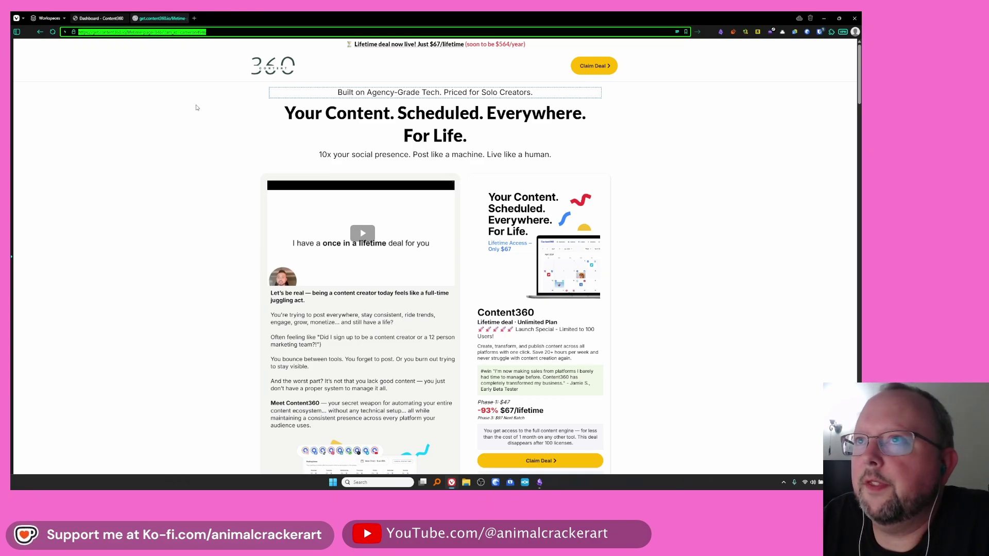
left_click(199, 131)
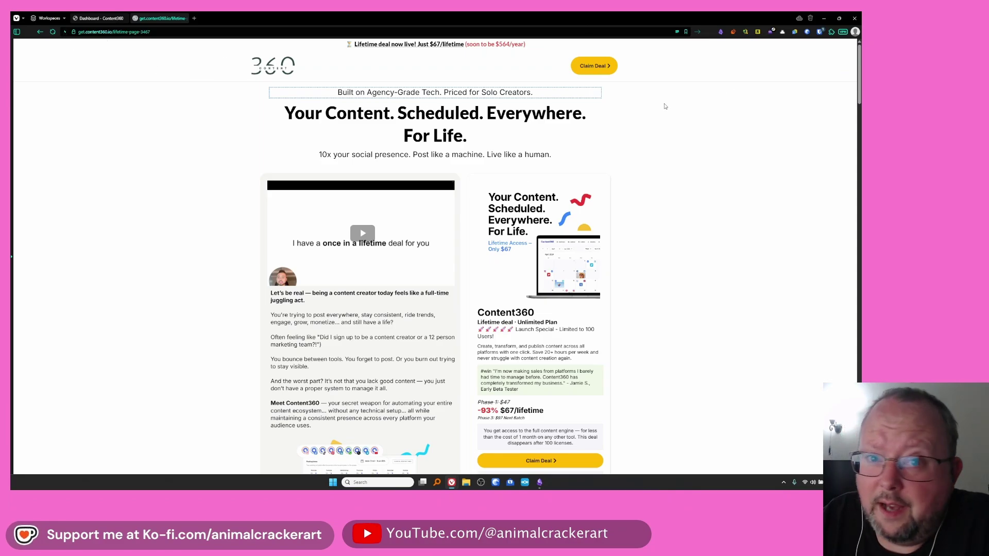
scroll(665, 106, "down", 2)
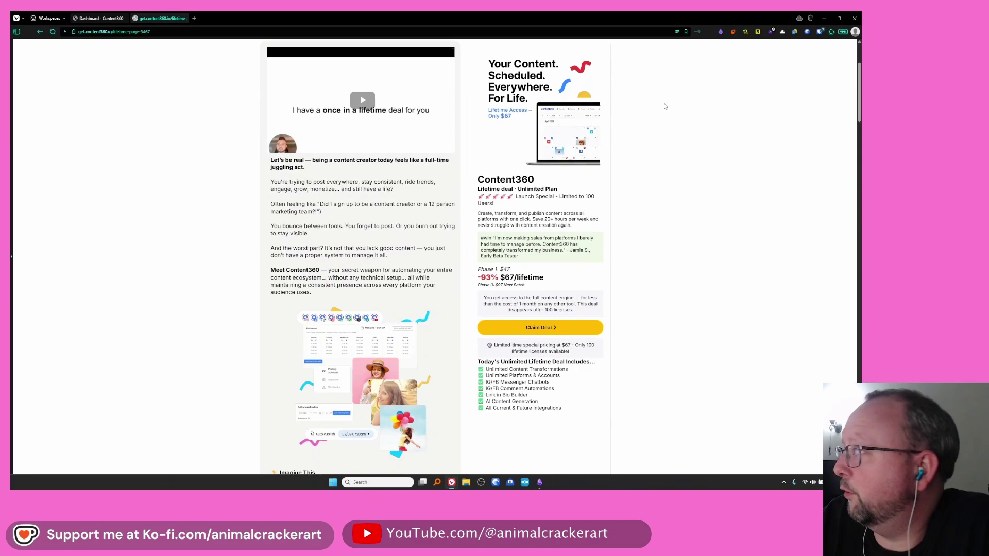
scroll(664, 106, "down", 3)
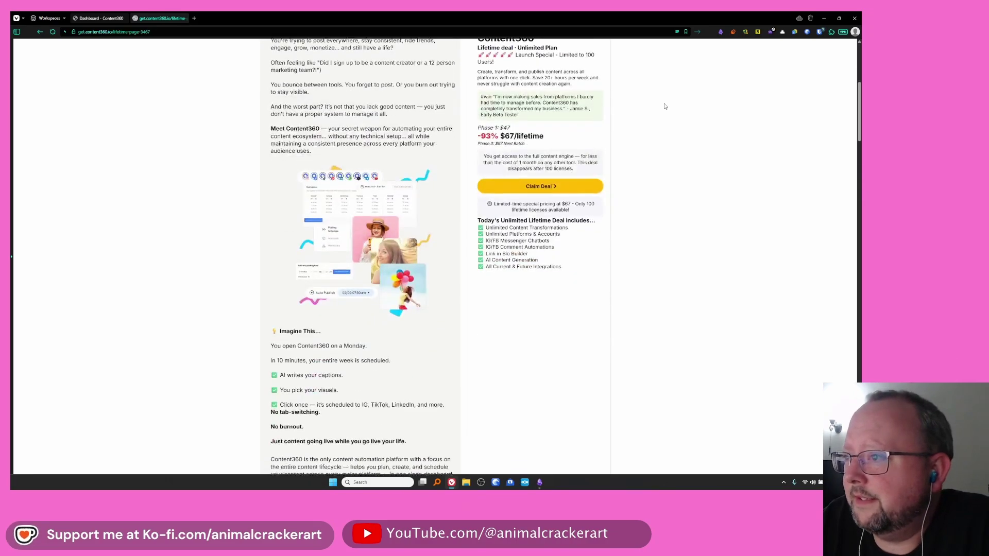
scroll(664, 106, "down", 4)
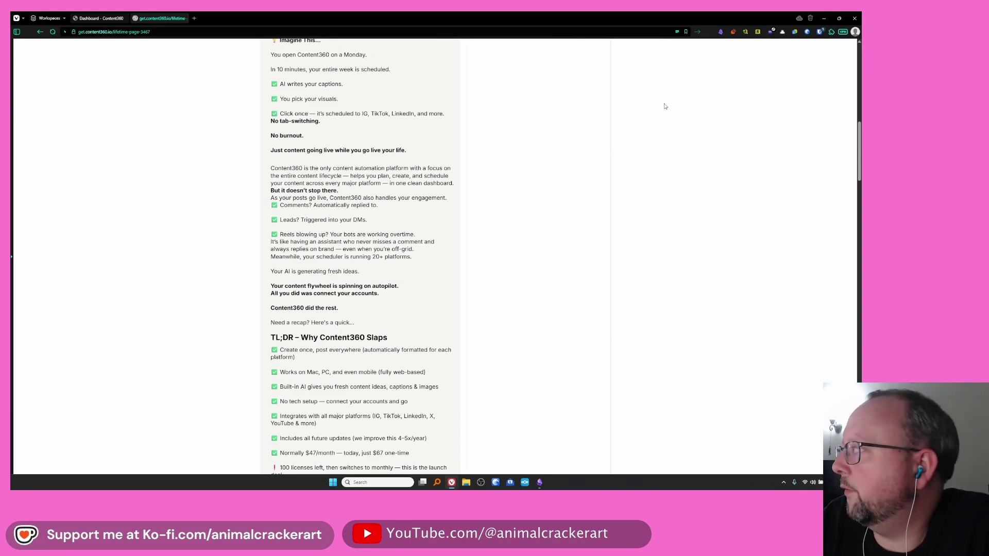
scroll(664, 106, "down", 4)
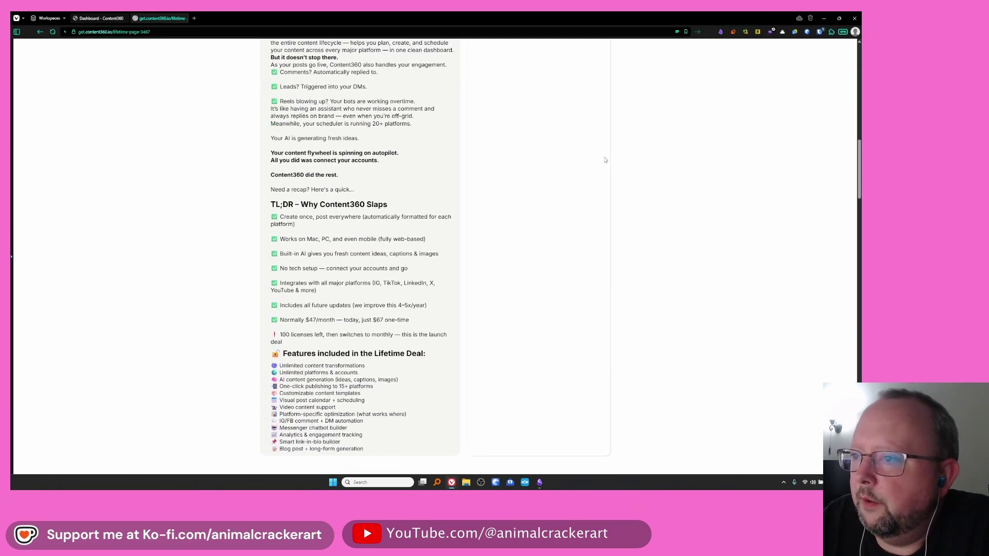
scroll(433, 258, "down", 8)
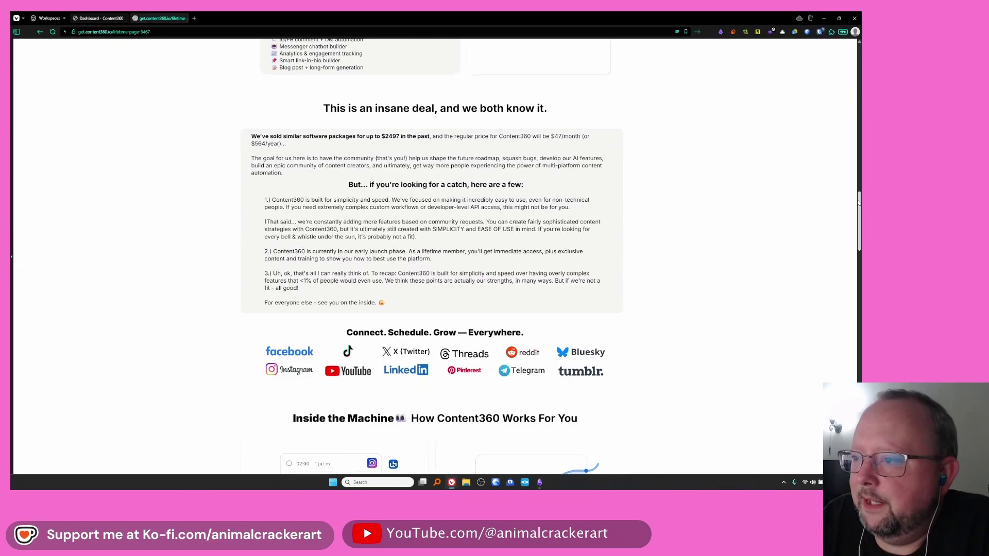
scroll(841, 162, "down", 4)
scroll(842, 163, "up", 15)
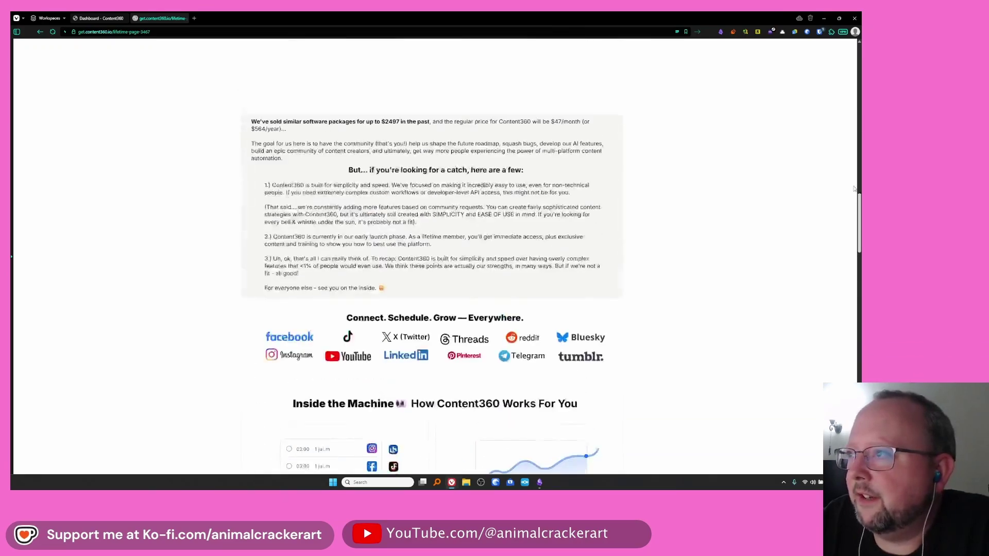
scroll(842, 162, "up", 15)
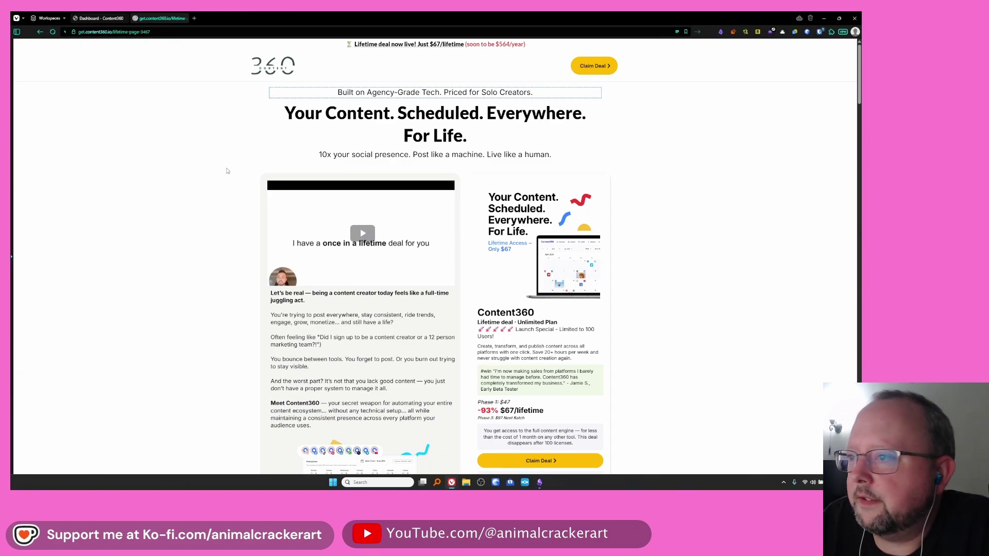
scroll(648, 199, "down", 3)
scroll(649, 199, "up", 1)
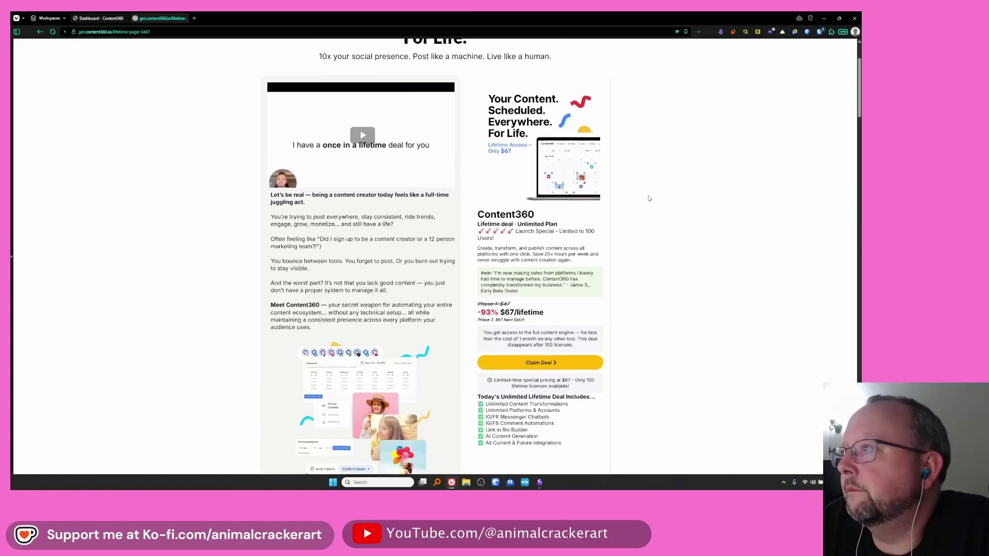
scroll(650, 199, "up", 2)
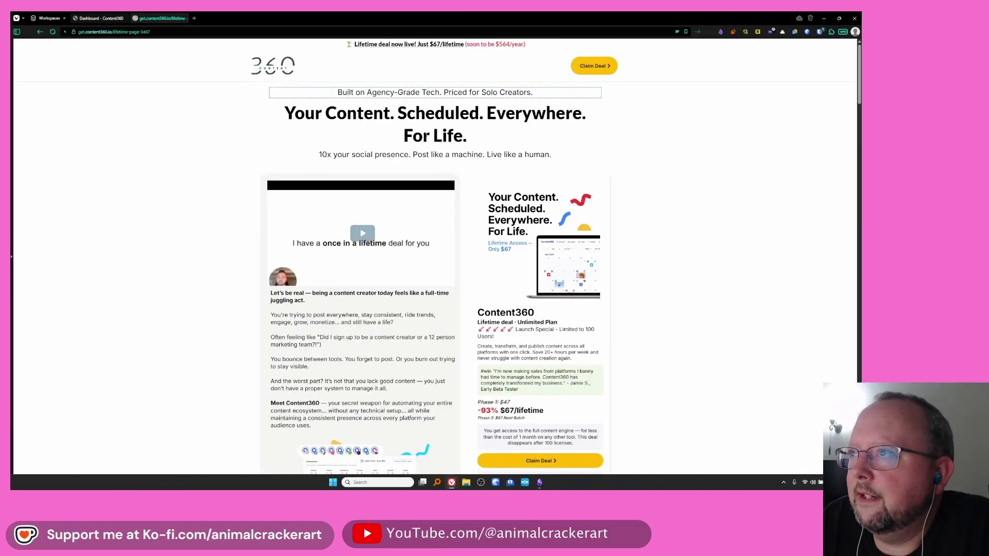
scroll(505, 188, "down", 2)
scroll(504, 189, "down", 5)
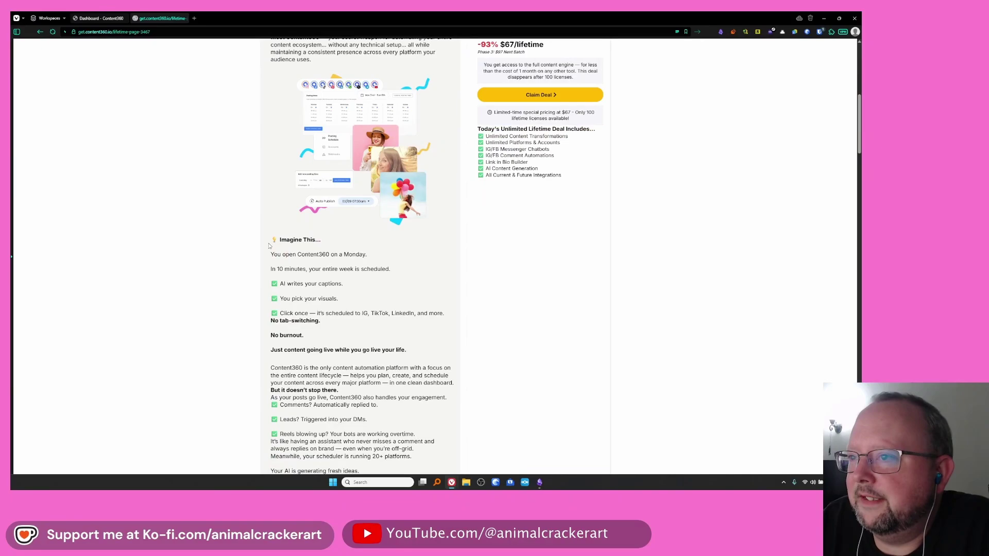
left_click_drag(266, 239, 427, 324)
left_click(318, 274)
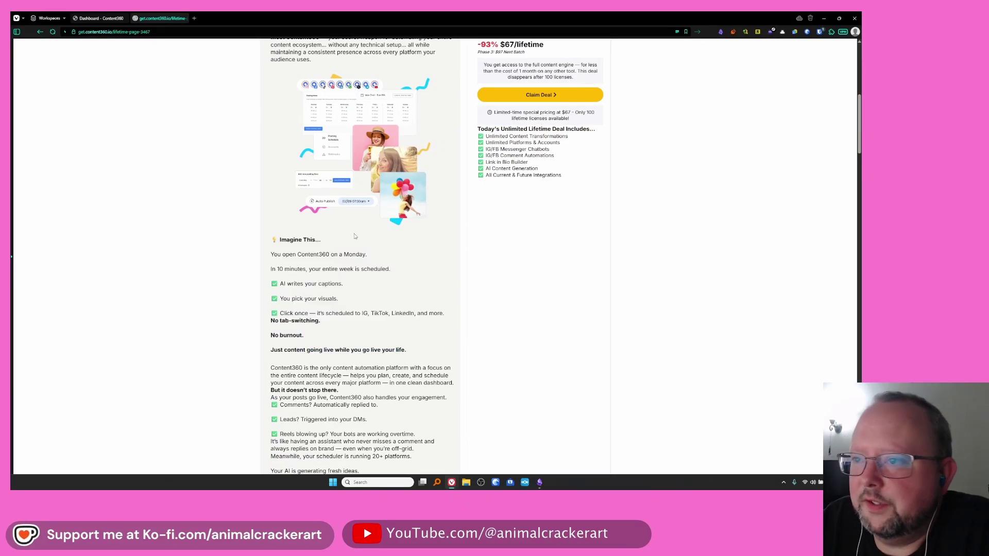
Step: Scroll to the $67 one-time Unlimited Plan offer, highlight it, then return toward the top
scroll(492, 230, "down", 3)
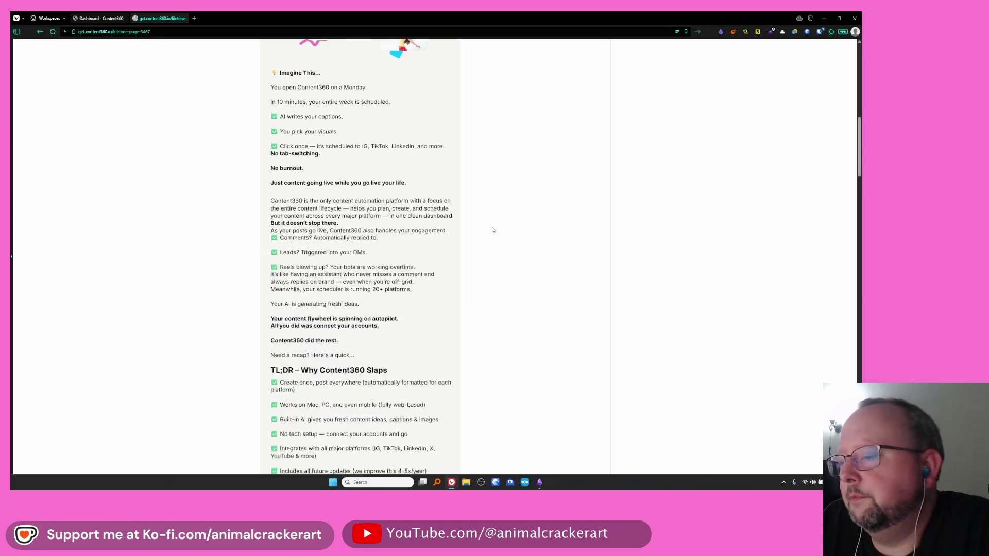
scroll(492, 230, "down", 7)
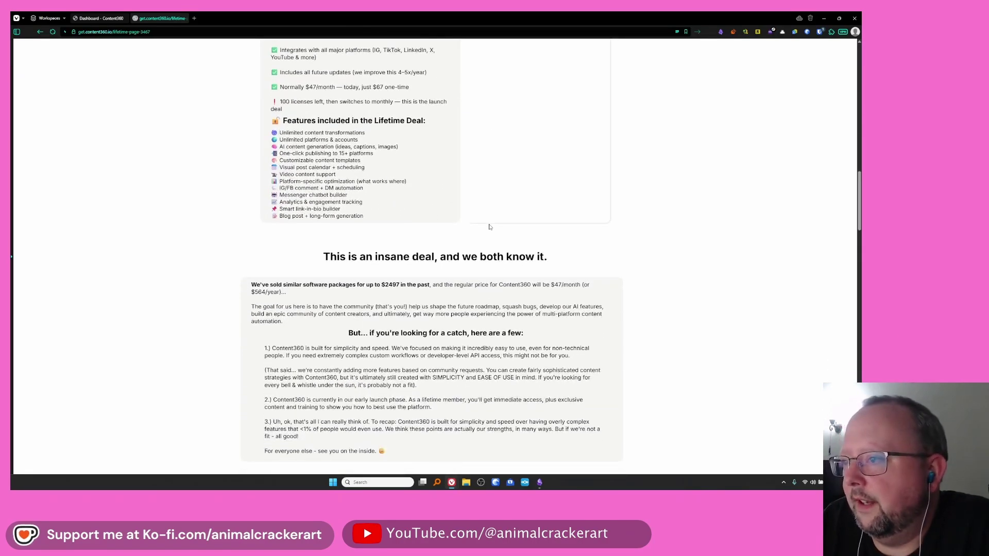
scroll(490, 227, "down", 3)
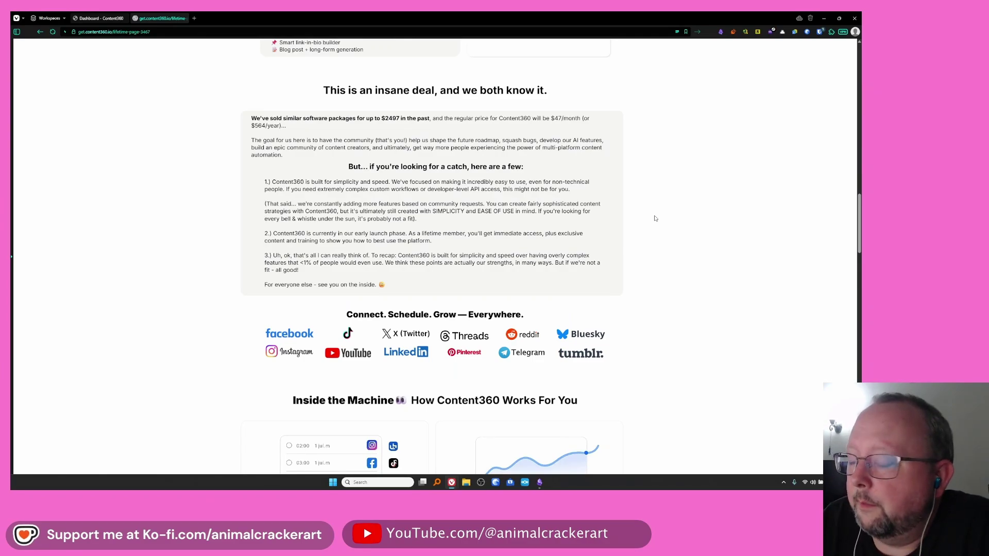
scroll(656, 219, "down", 4)
scroll(655, 218, "down", 3)
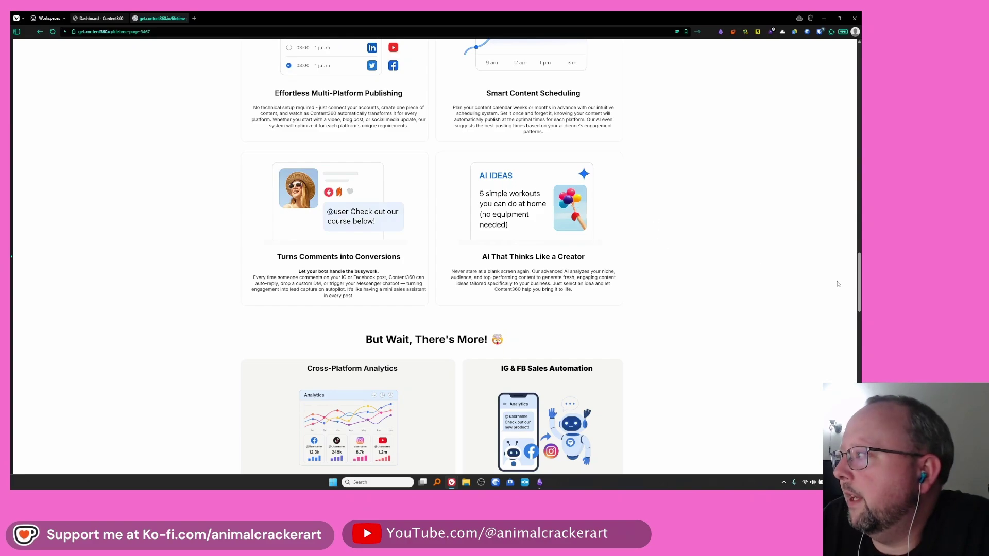
scroll(860, 274, "down", 2)
scroll(860, 274, "down", 6)
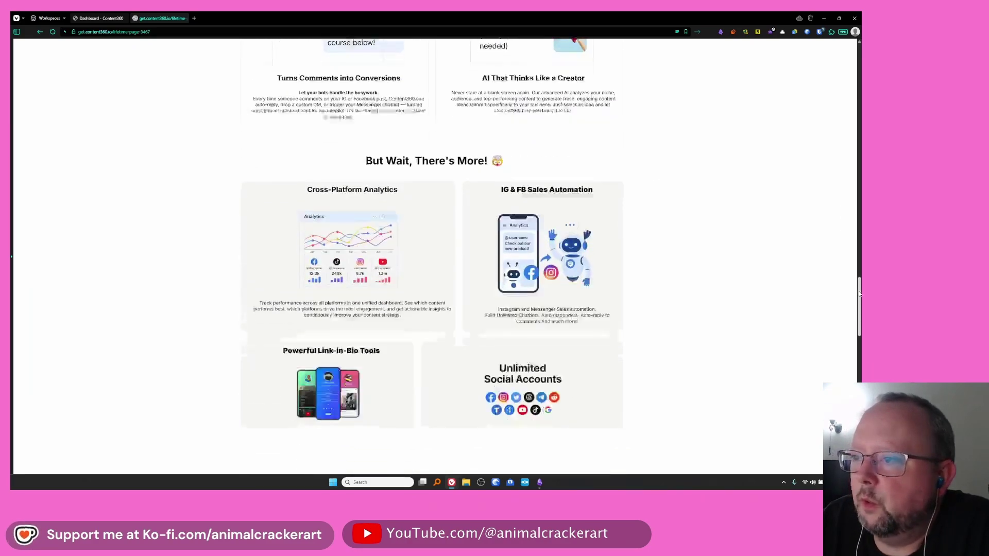
scroll(431, 232, "down", 5)
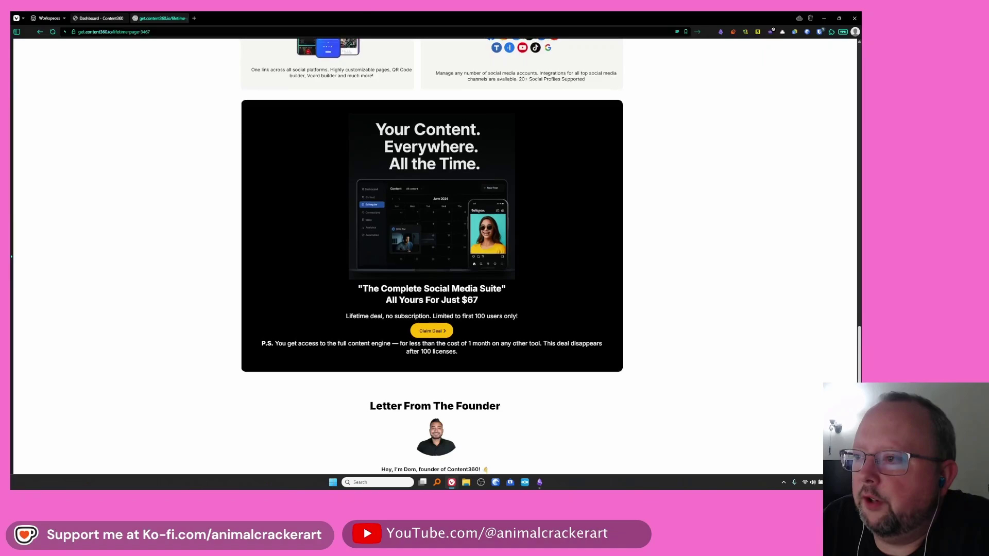
scroll(419, 142, "down", 8)
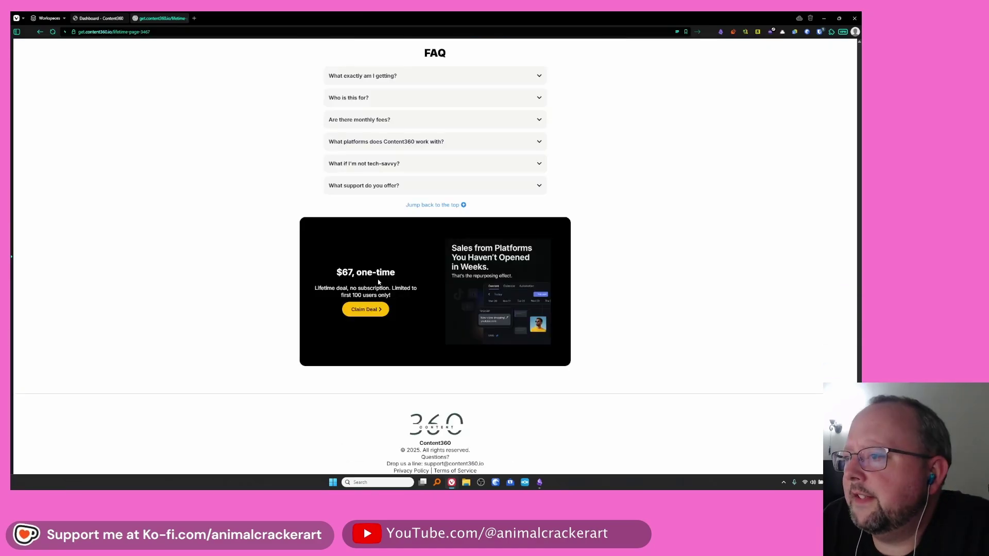
left_click_drag(391, 297, 320, 276)
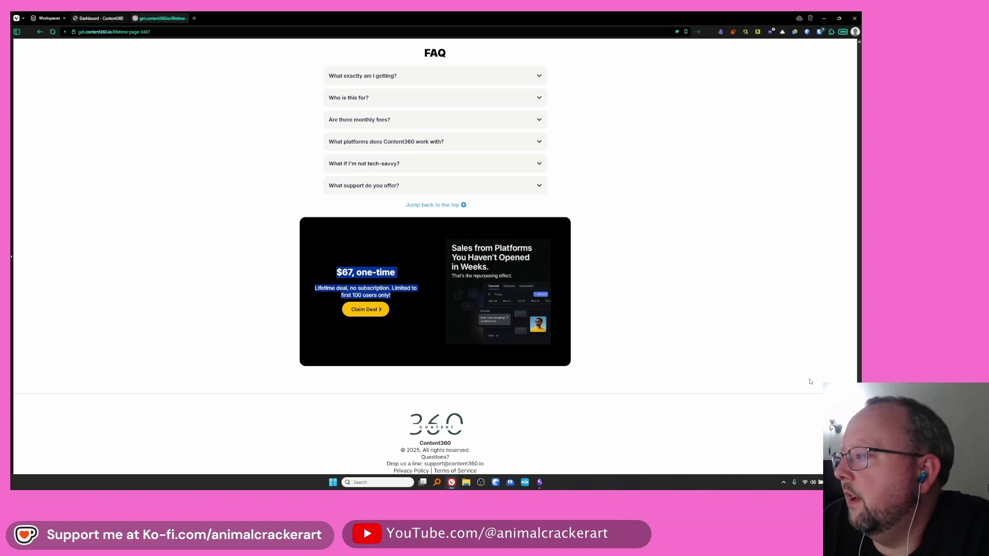
scroll(855, 370, "up", 7)
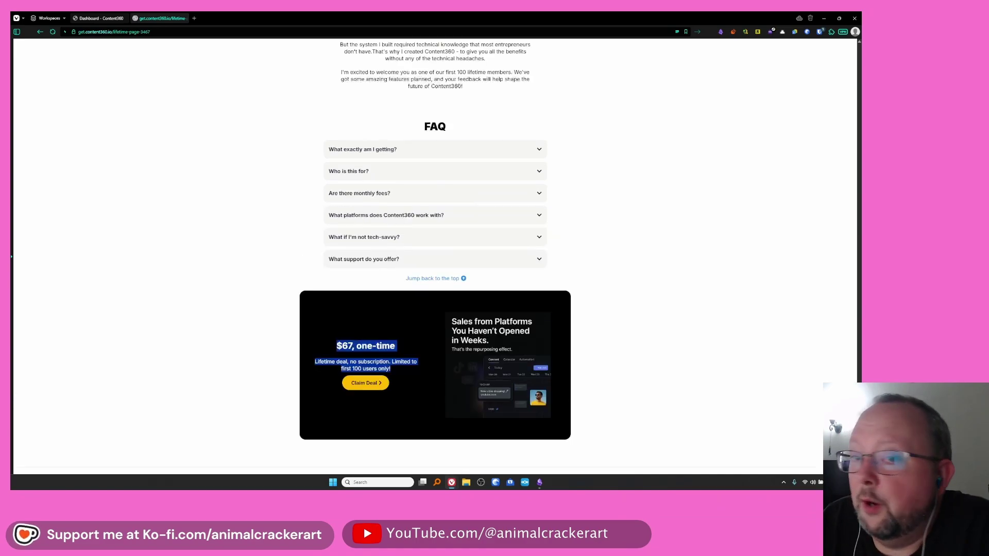
scroll(855, 369, "up", 4)
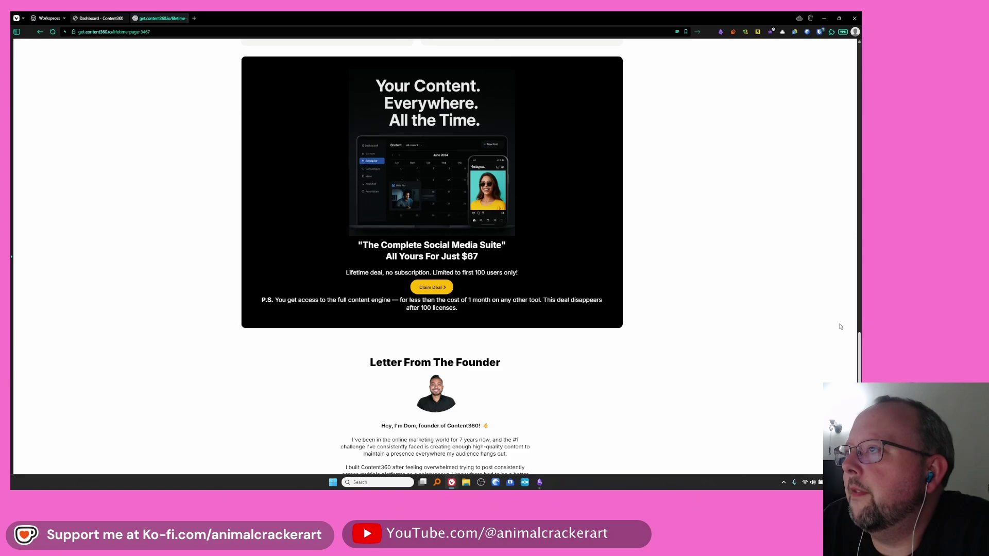
scroll(846, 346, "down", 10)
key("Home")
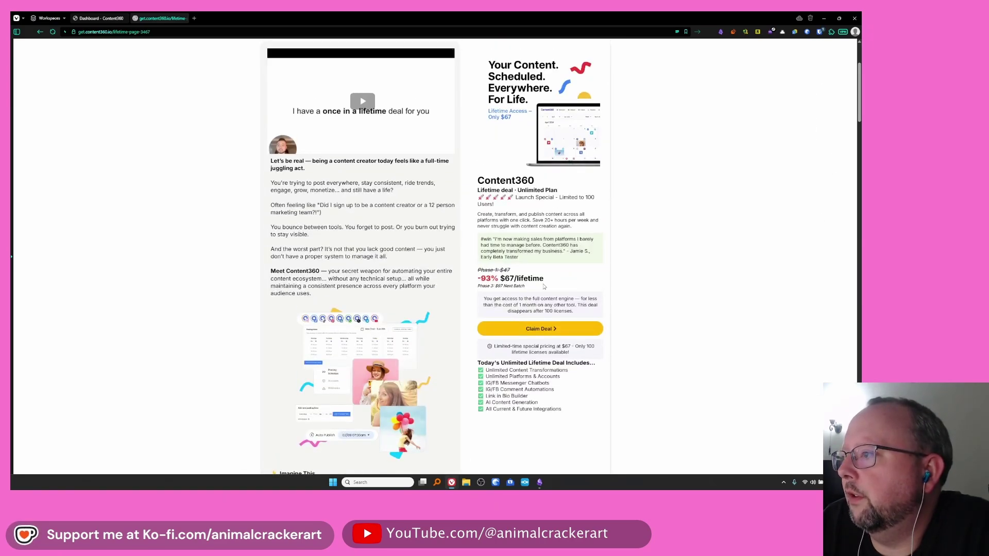
scroll(555, 237, "up", 3)
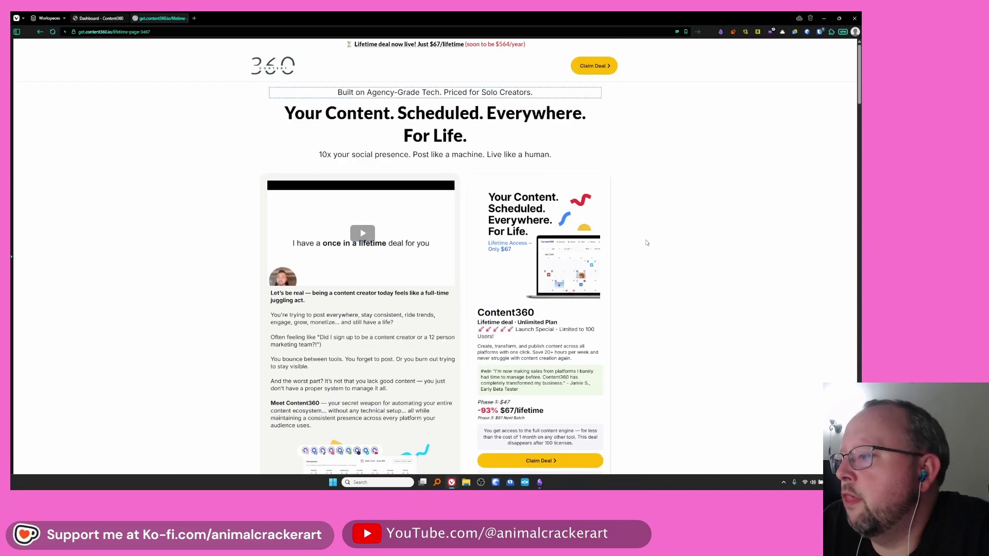
scroll(646, 243, "down", 3)
scroll(647, 243, "up", 3)
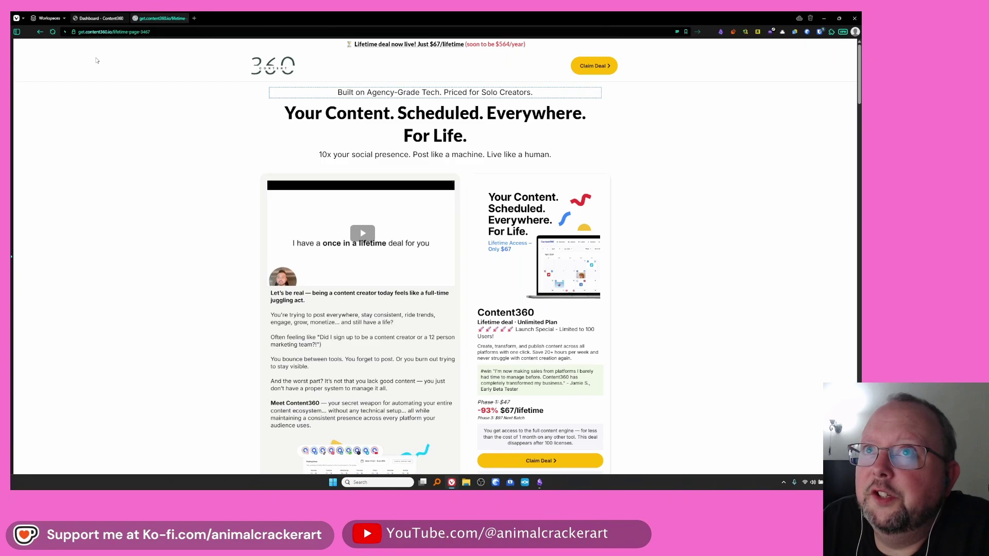
Step: Switch to the Content360 tab and open the Dashboard showing 5 likes, 705 views and audience growth
left_click(100, 18)
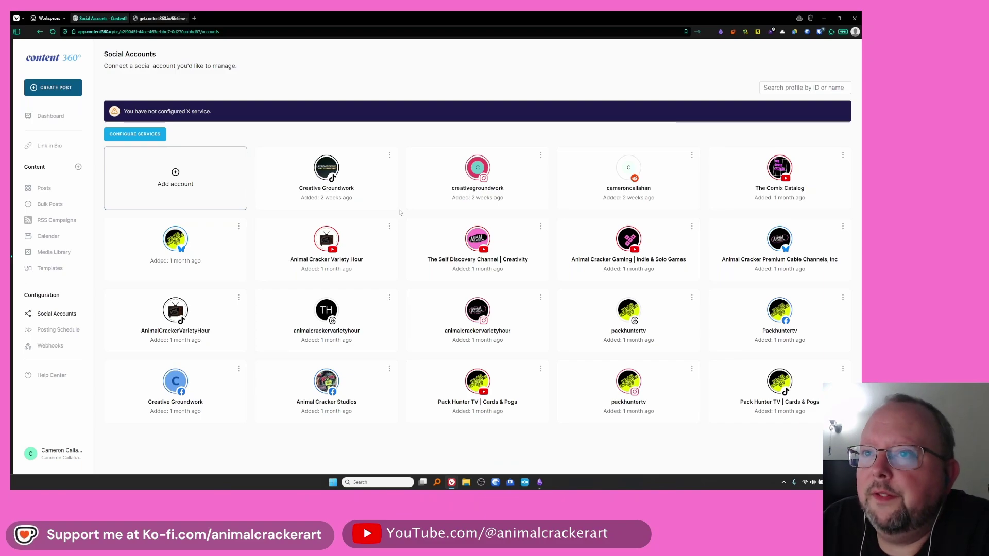
left_click(51, 116)
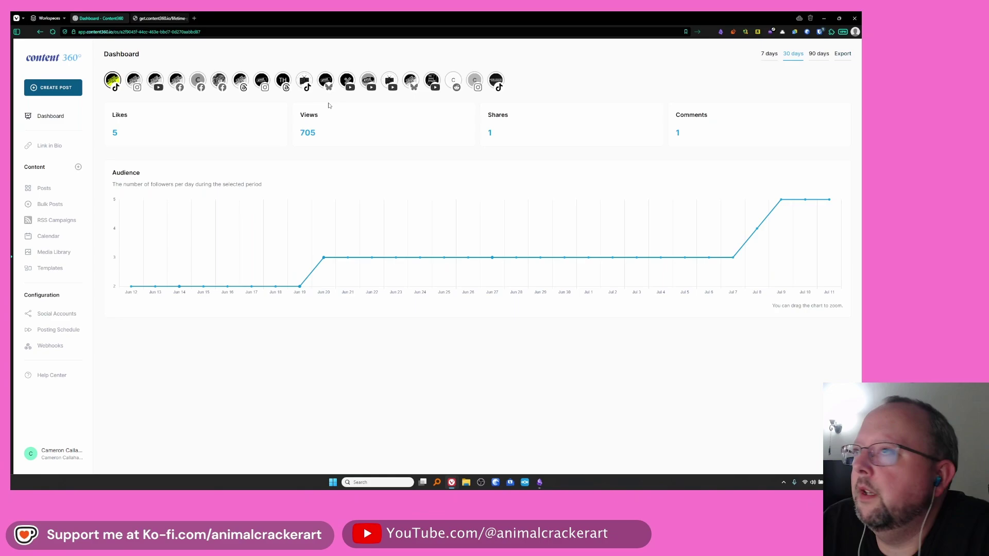
Step: Open Link in Bio in a new tab, listing the single animalcrackerart biolink
left_click(49, 145)
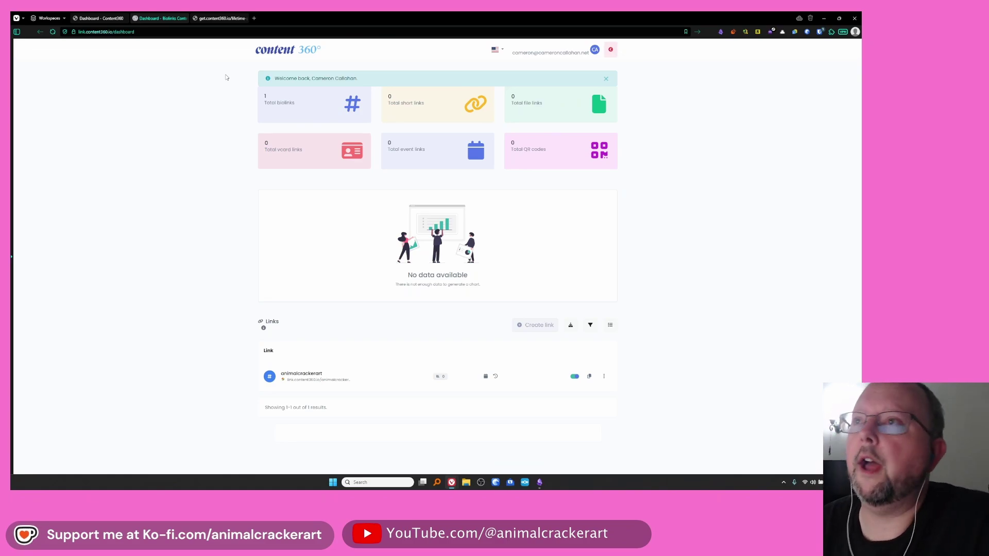
Step: Open the animalcrackerart biolink editor and switch to its Blocks section
left_click(301, 377)
key("ctrl+w")
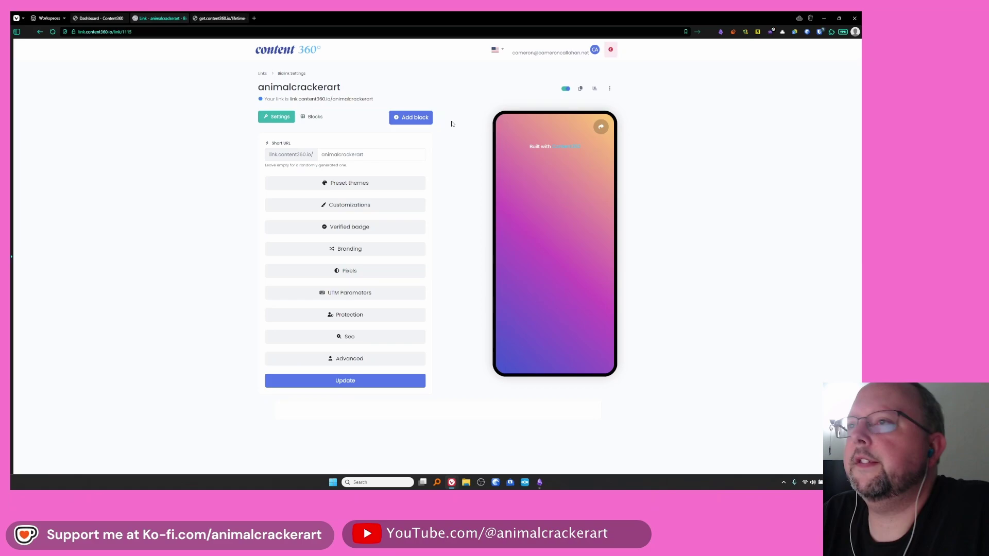
left_click(307, 118)
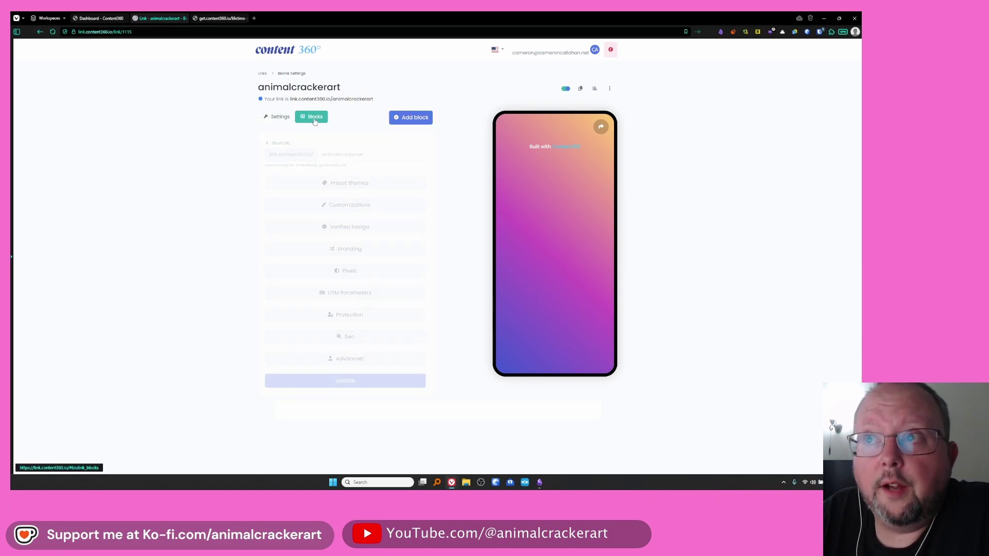
Step: Browse the available block types without adding one, then return to the biolink's Settings
left_click(412, 120)
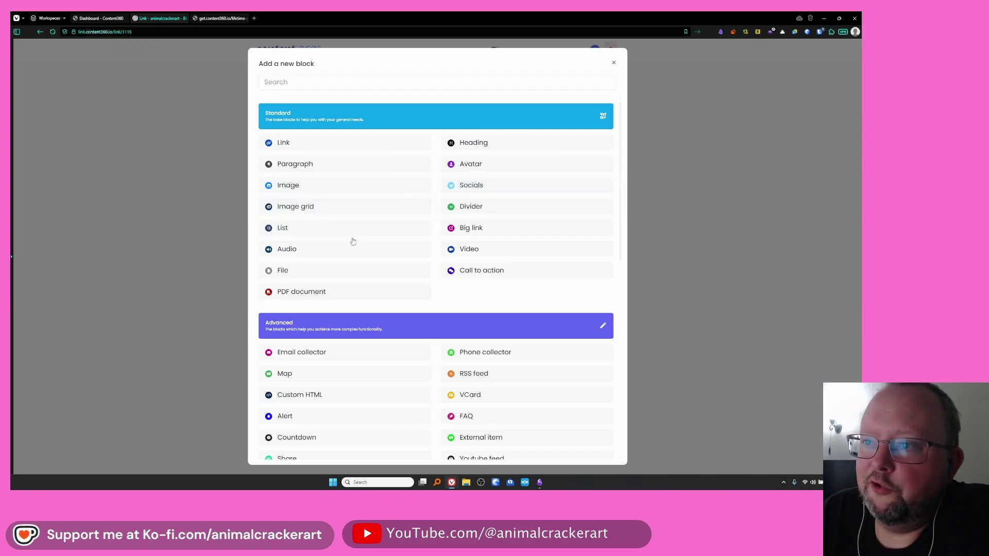
scroll(551, 176, "down", 3)
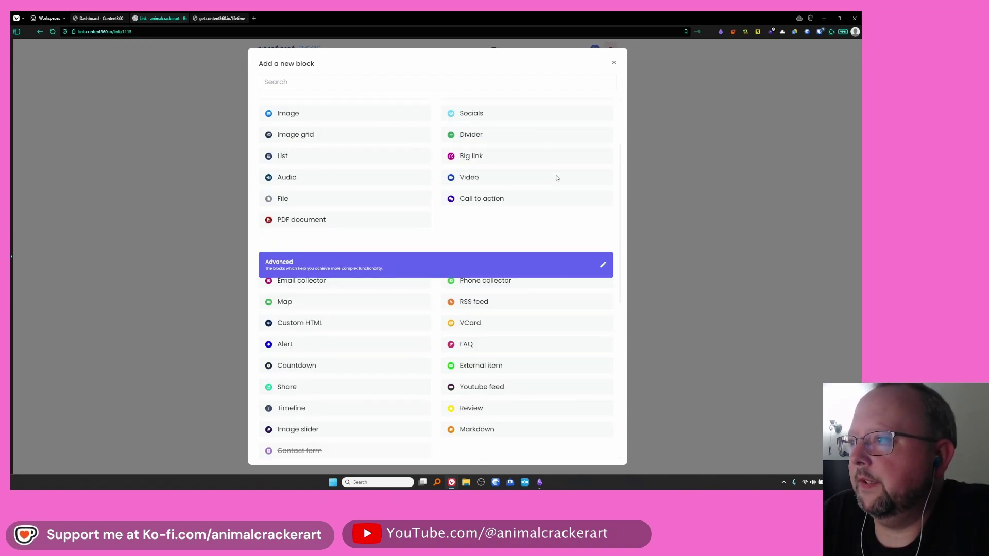
scroll(565, 208, "down", 2)
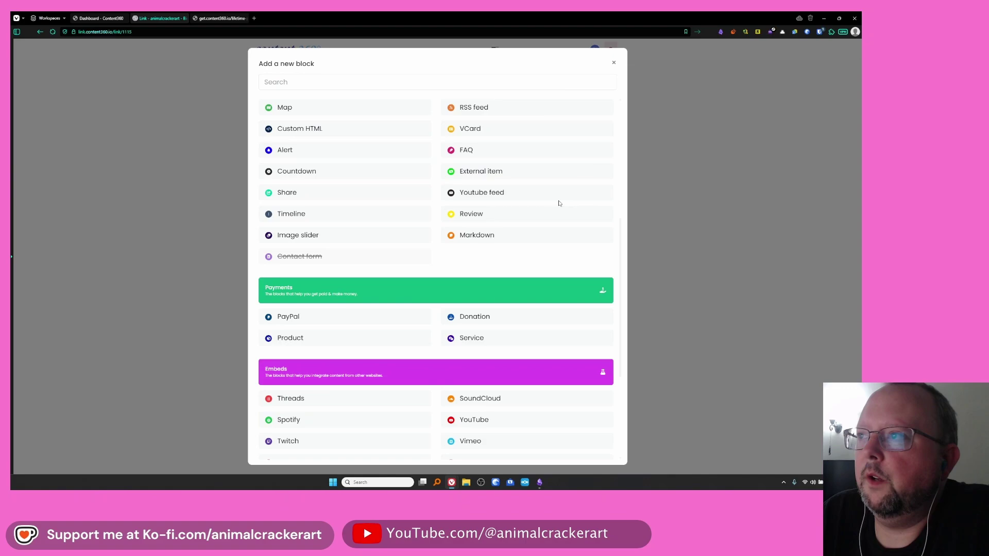
scroll(439, 175, "down", 1)
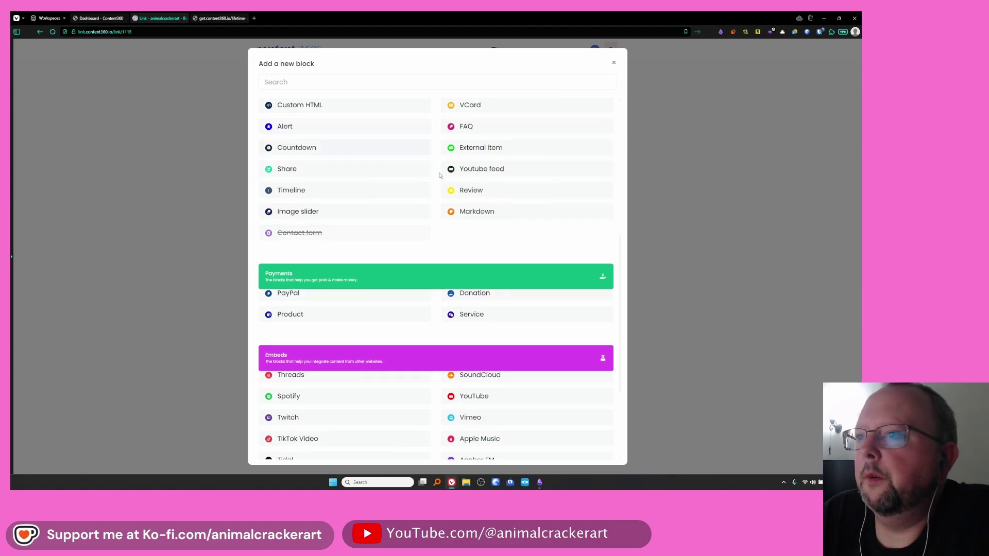
scroll(439, 175, "down", 3)
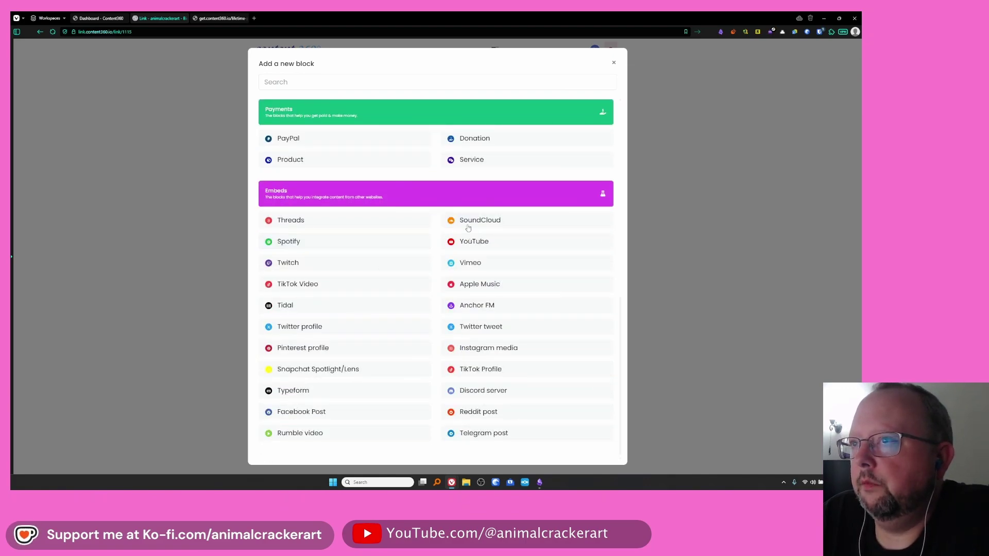
scroll(468, 228, "up", 4)
left_click(468, 133)
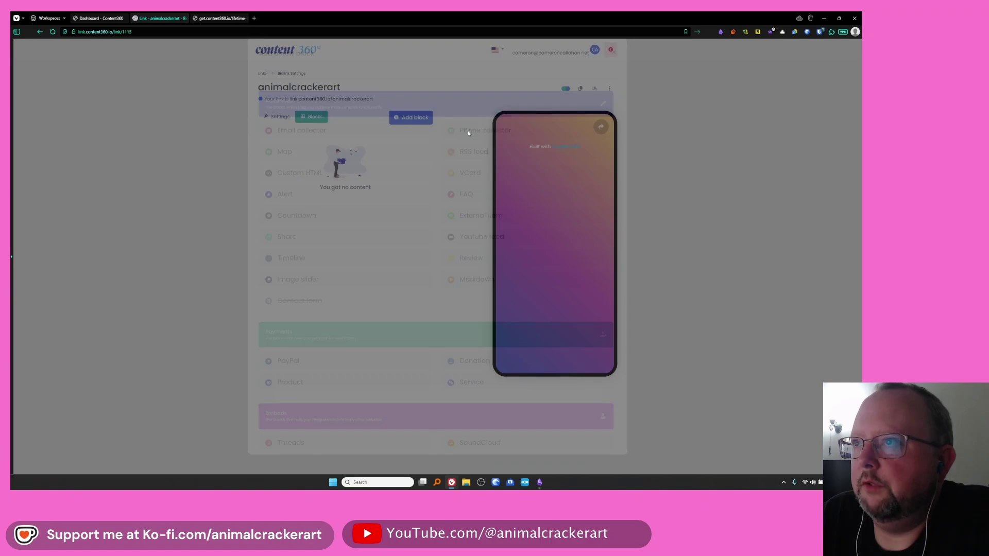
left_click(274, 118)
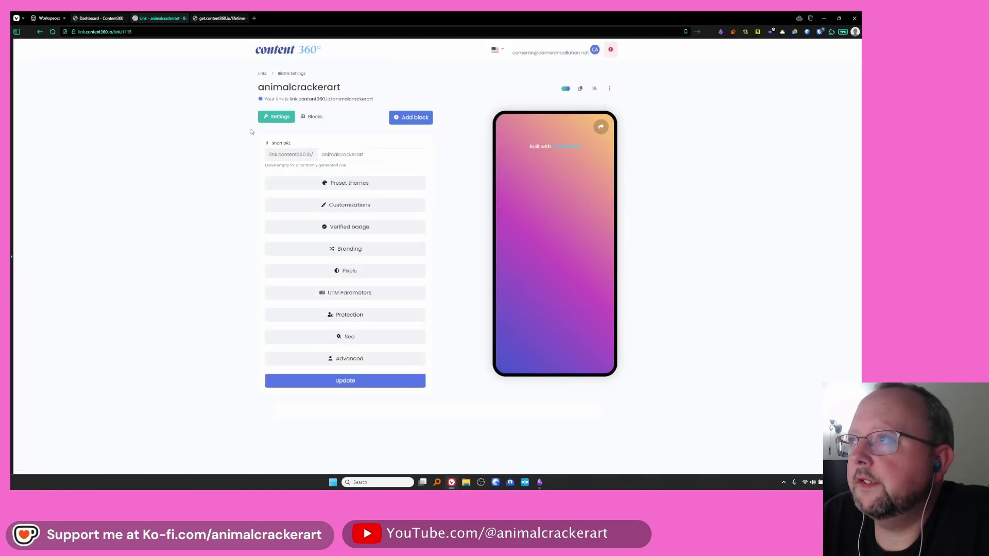
Step: Check the Create link types from the Links list, then return to the main dashboard tab
left_click(263, 73)
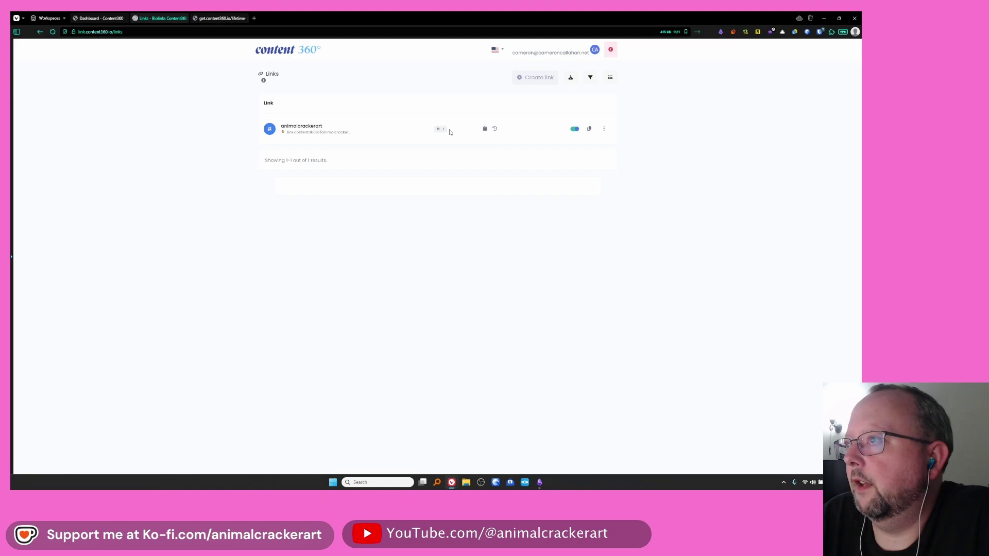
left_click(536, 77)
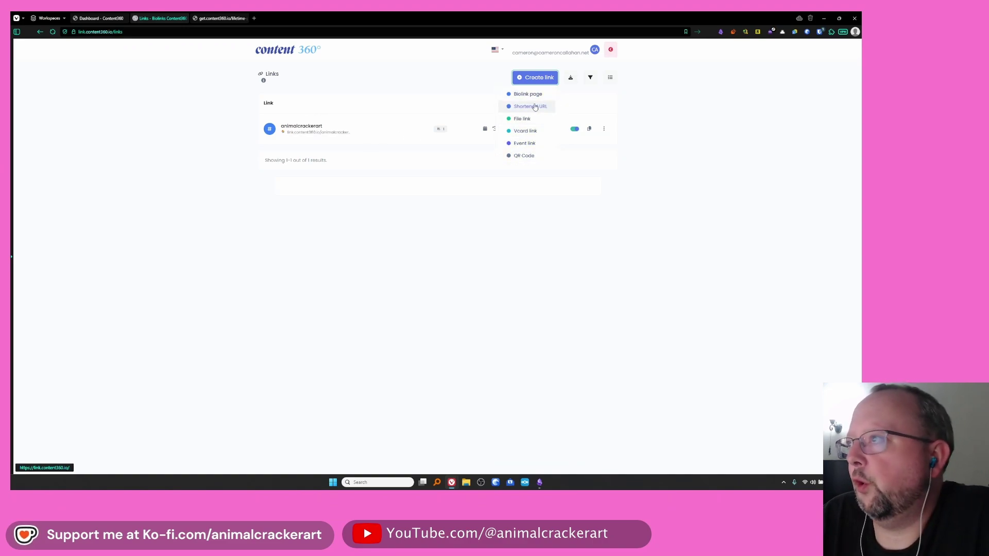
left_click(155, 103)
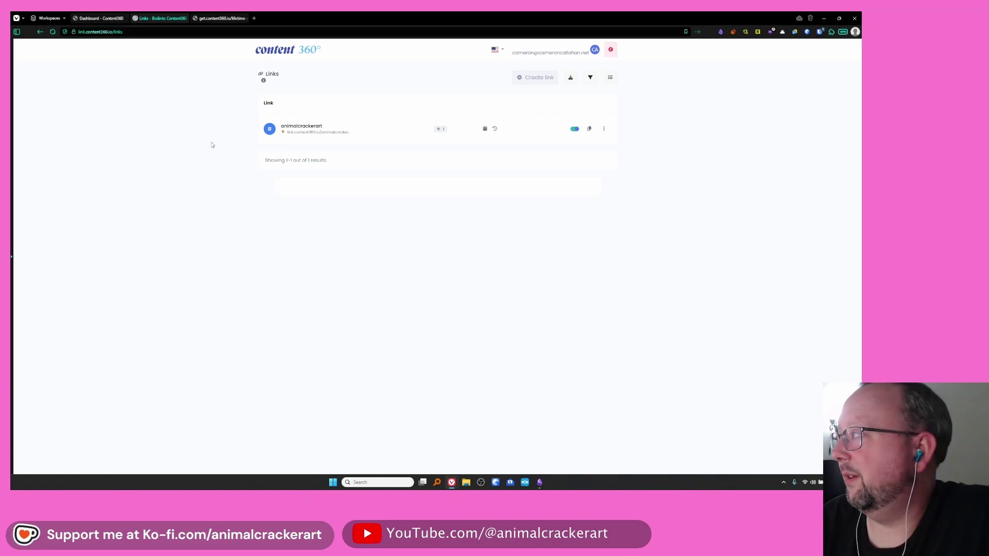
left_click(86, 17)
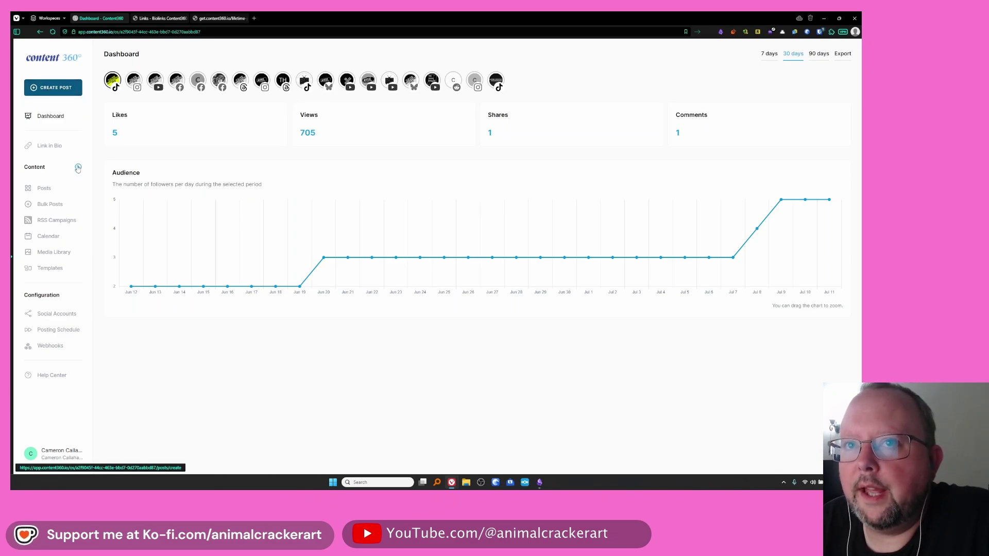
Step: Open Posts and scroll through the published posts and the single draft
left_click(43, 189)
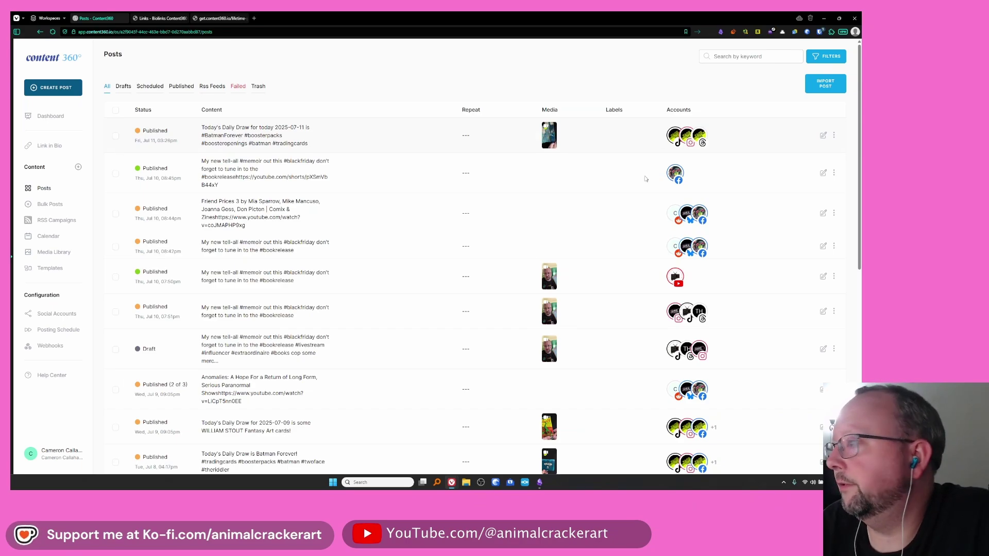
scroll(389, 202, "down", 7)
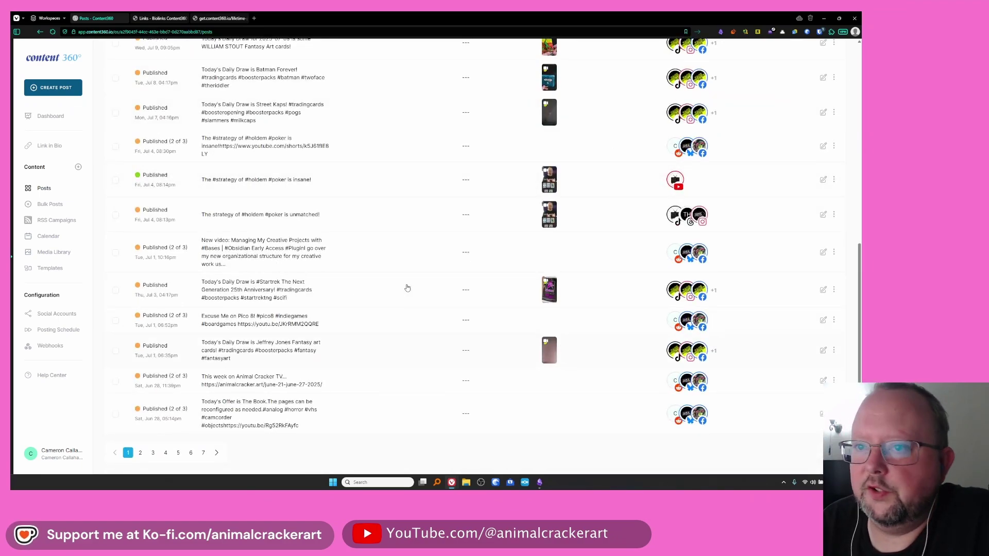
scroll(407, 288, "up", 8)
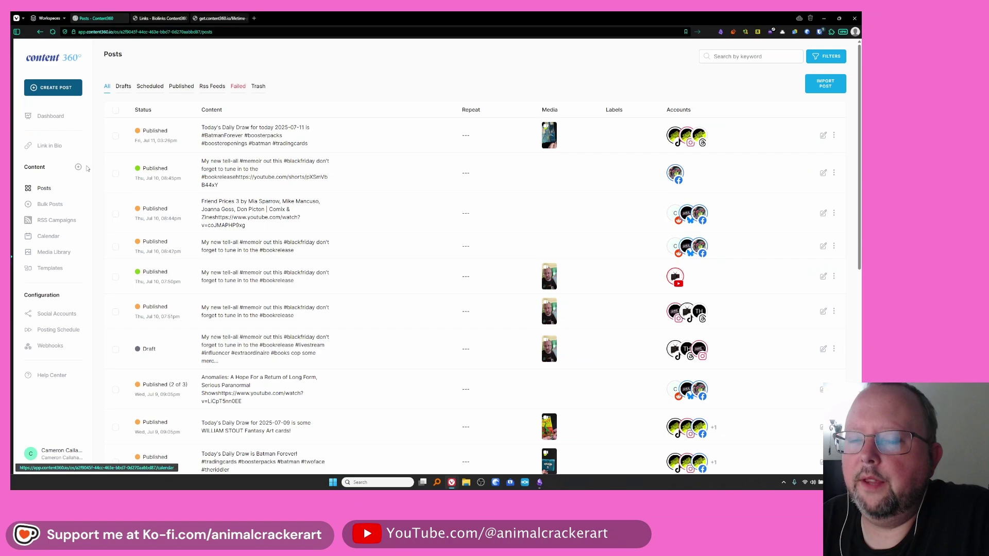
Step: Open Bulk Posts and pick the General ACTV Scheduled YT Links group, briefly trying The Comix Catalog
left_click(50, 204)
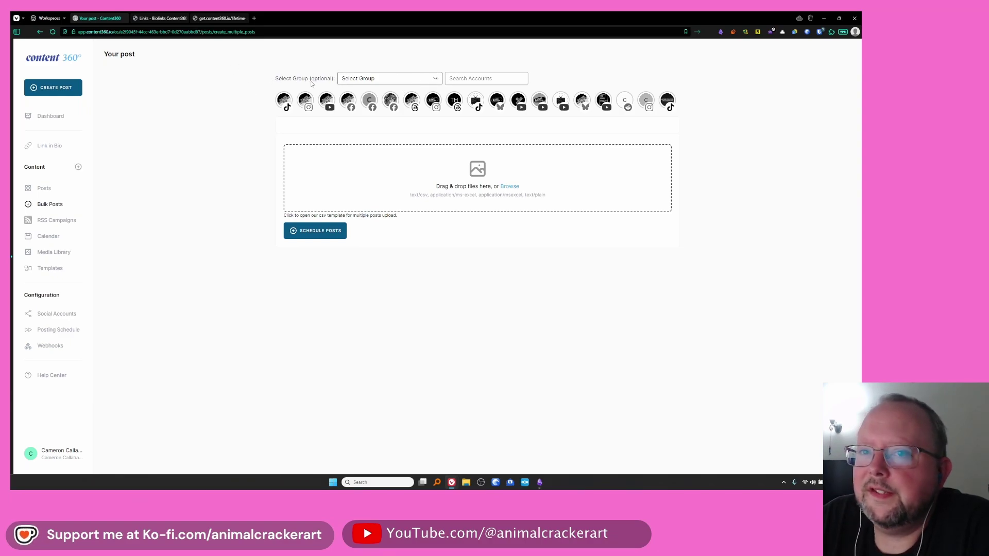
left_click(433, 81)
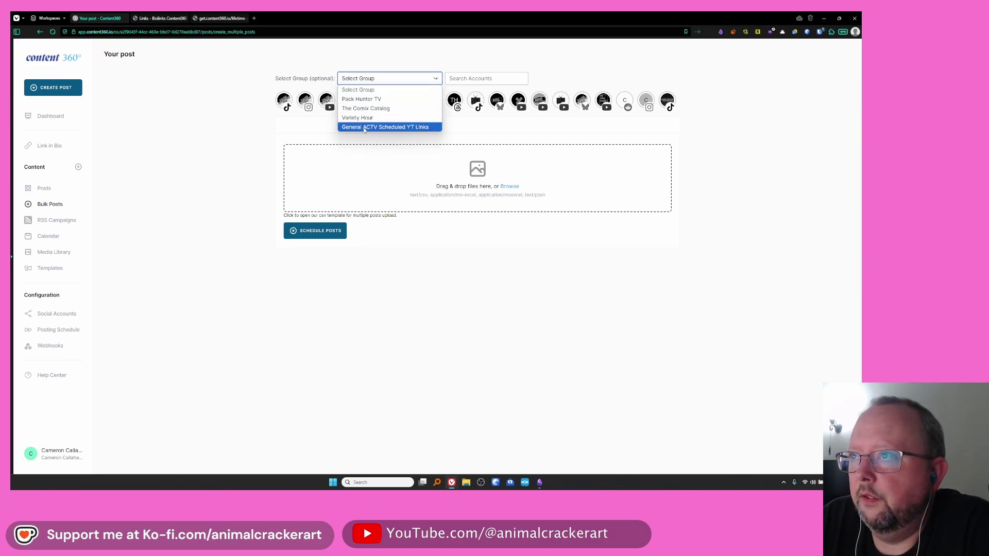
left_click(382, 147)
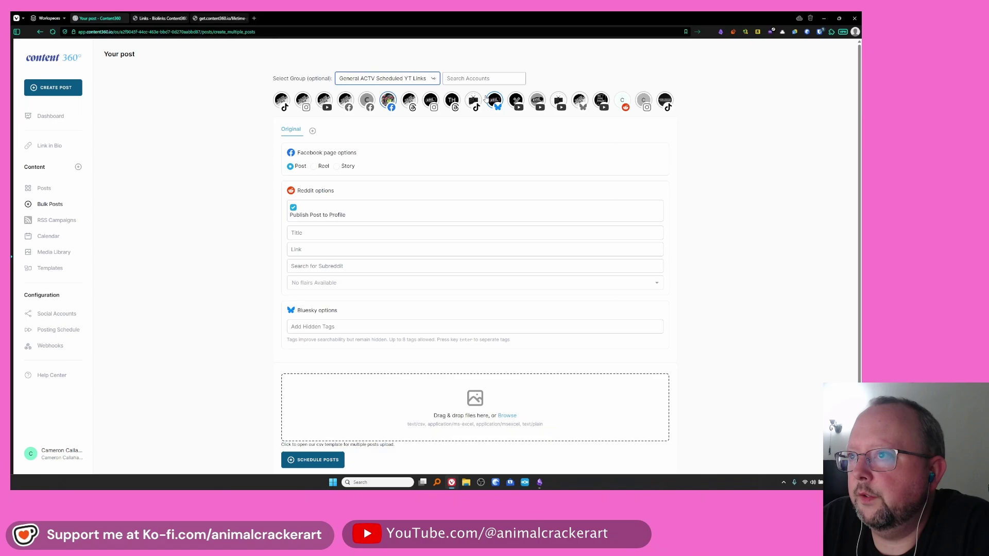
scroll(364, 256, "down", 1)
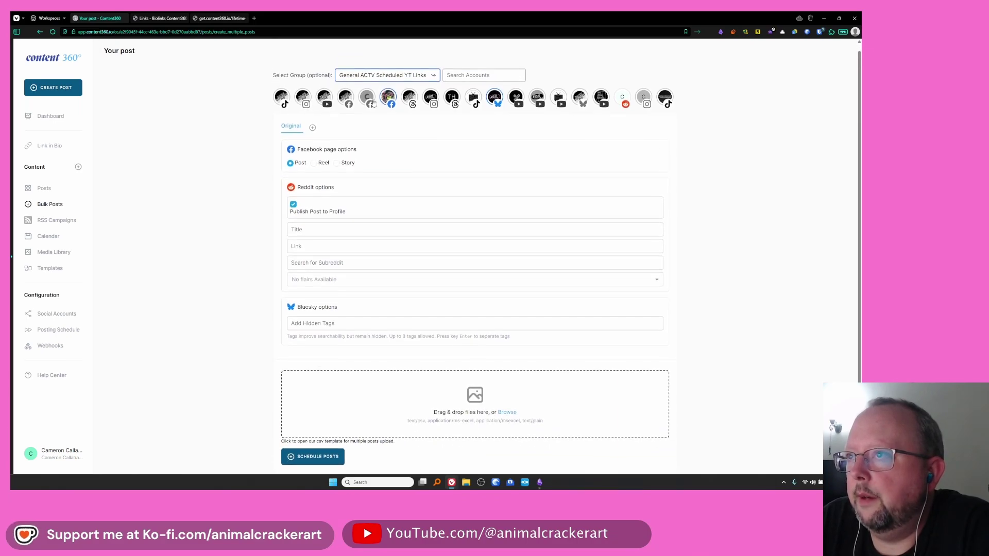
left_click(382, 66)
left_click(364, 95)
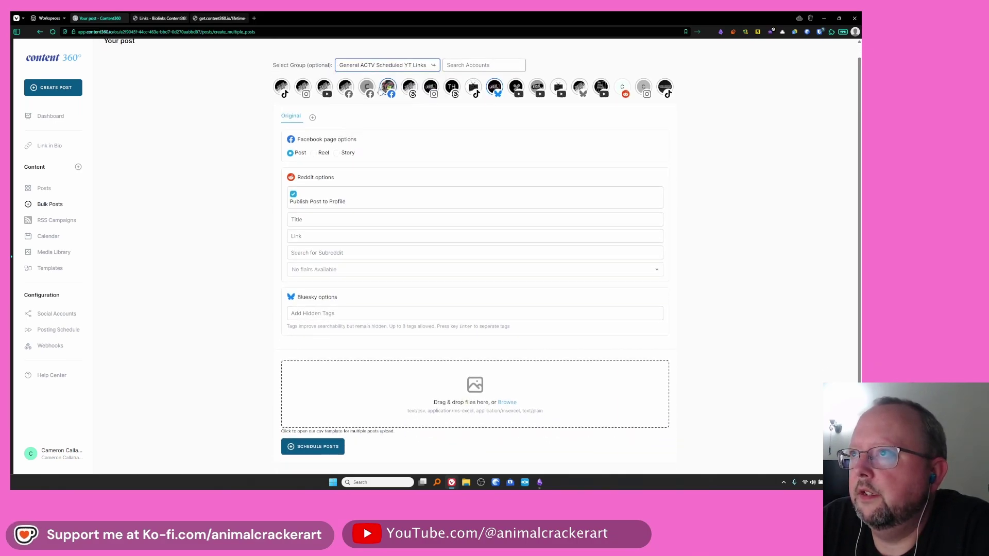
left_click(381, 78)
Step: Clear the selected account group on the Bulk Posts page
left_click(361, 90)
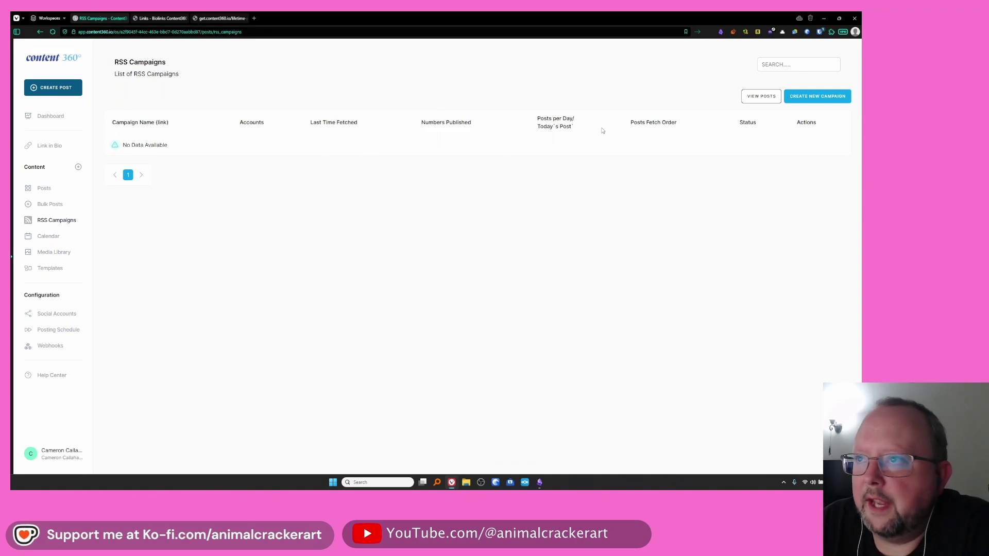
Step: Open the posting Calendar in week view
left_click(47, 236)
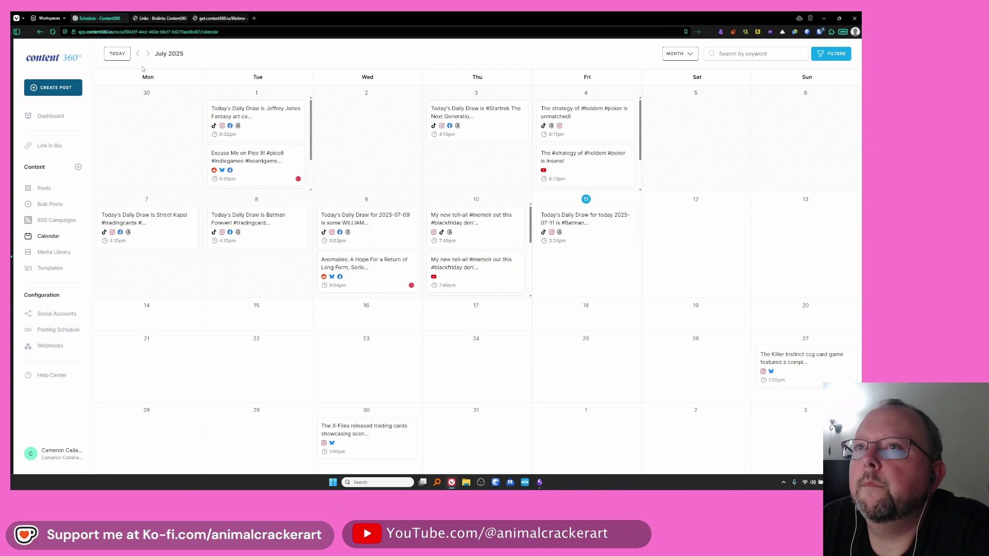
left_click(680, 53)
left_click(682, 68)
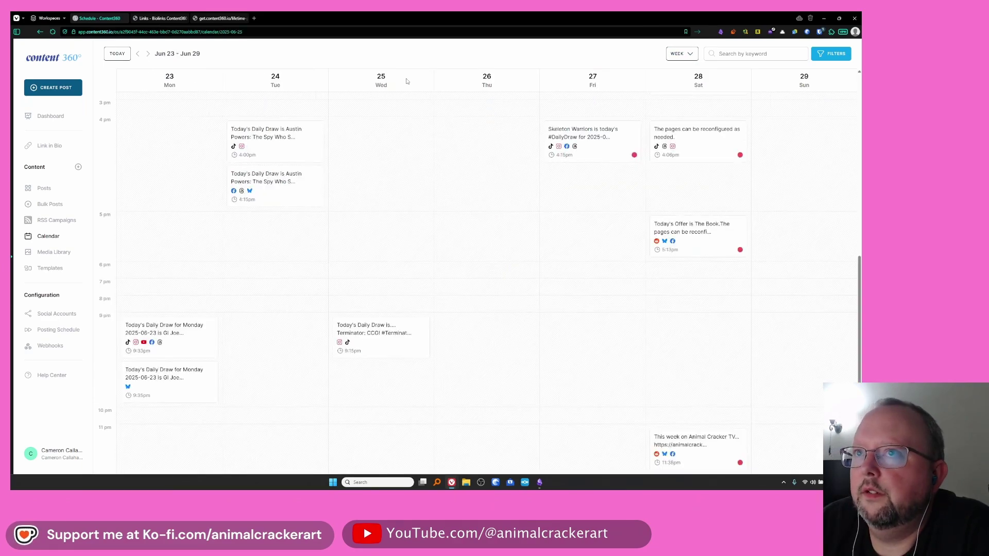
scroll(522, 298, "up", 7)
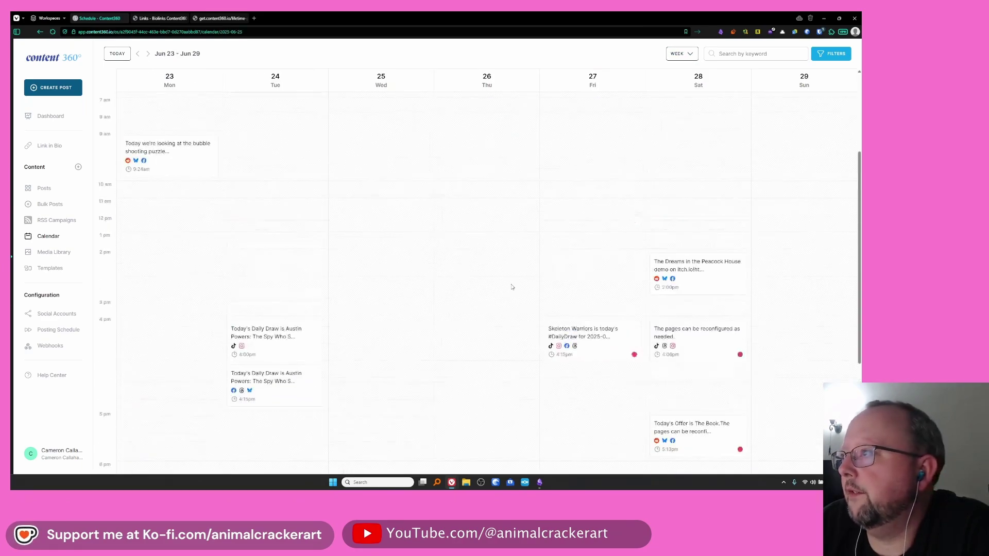
Step: Review the previous, current and following weeks' scheduled posts, then go to Media Library
left_click(139, 54)
scroll(544, 168, "down", 5)
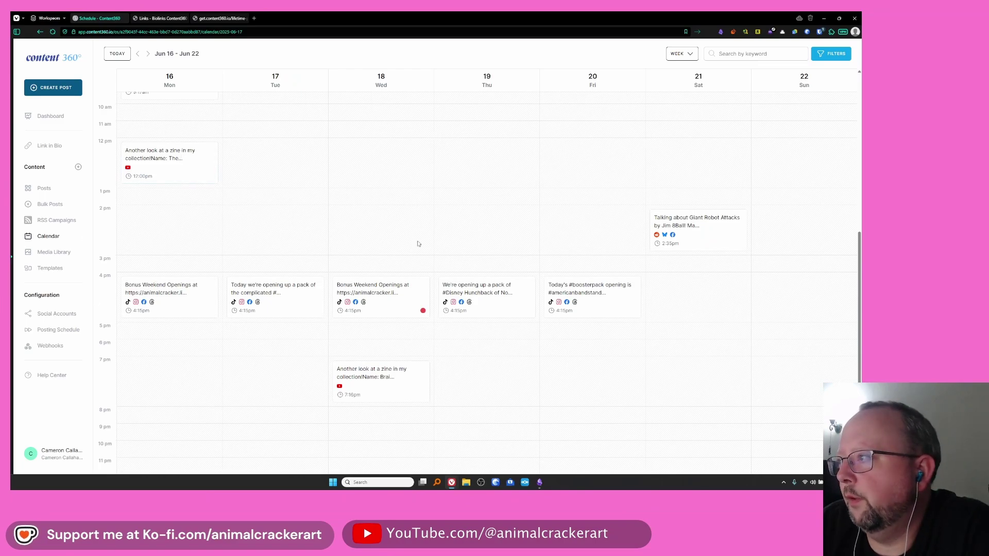
scroll(271, 183, "up", 3)
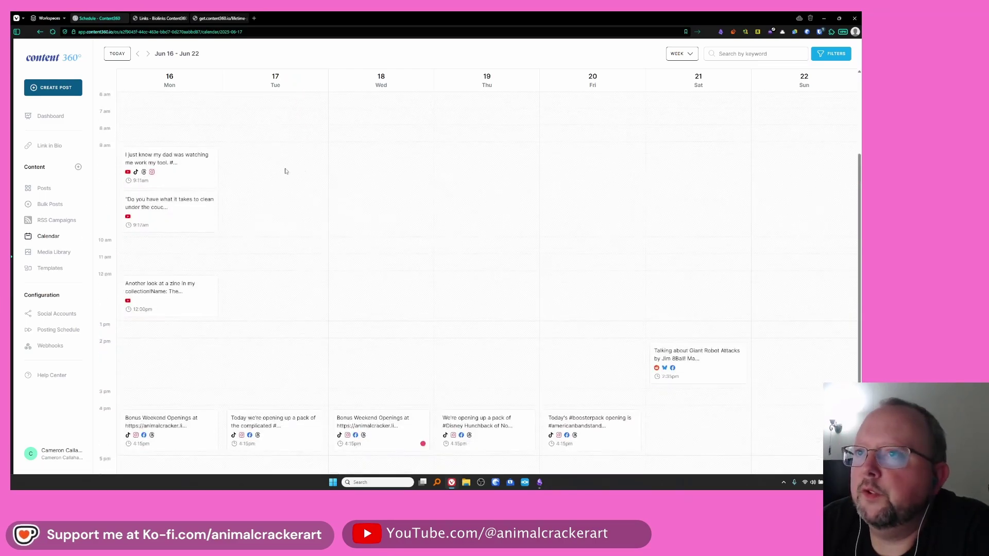
scroll(309, 240, "down", 2)
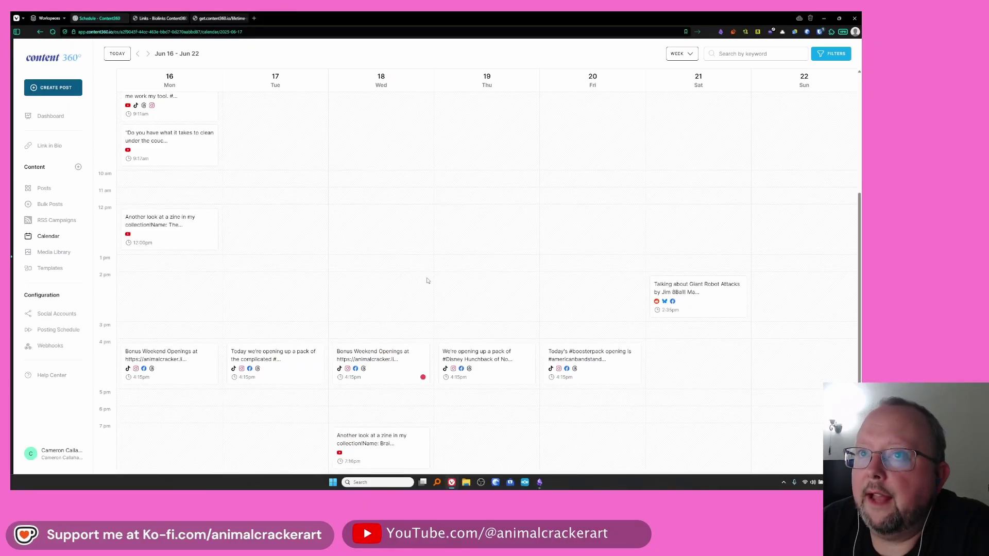
scroll(368, 237, "up", 3)
left_click(117, 56)
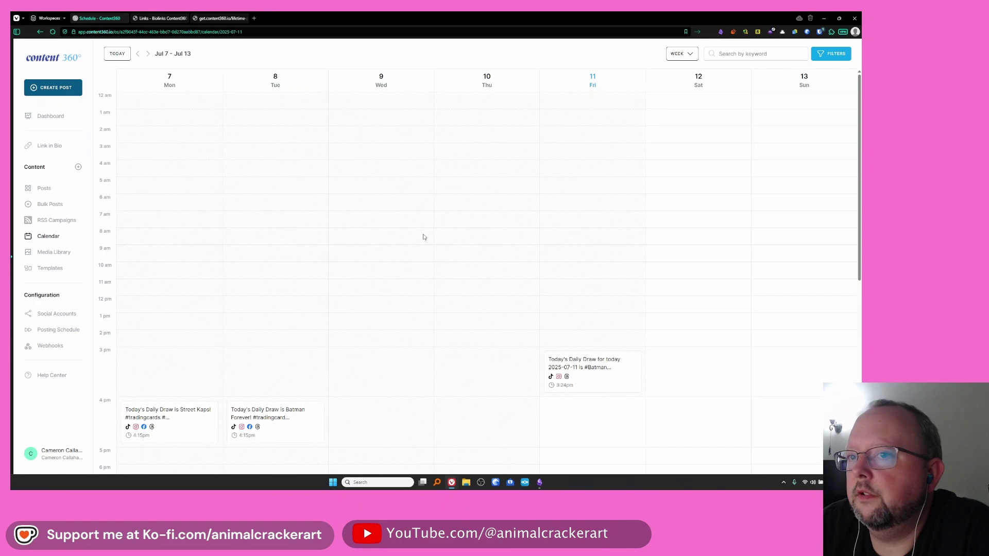
left_click(148, 54)
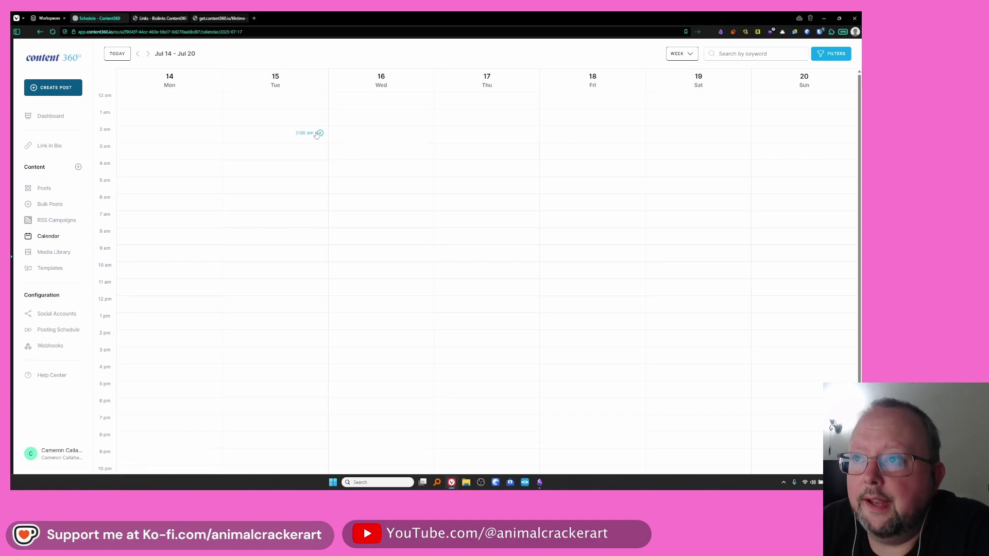
scroll(451, 333, "down", 1)
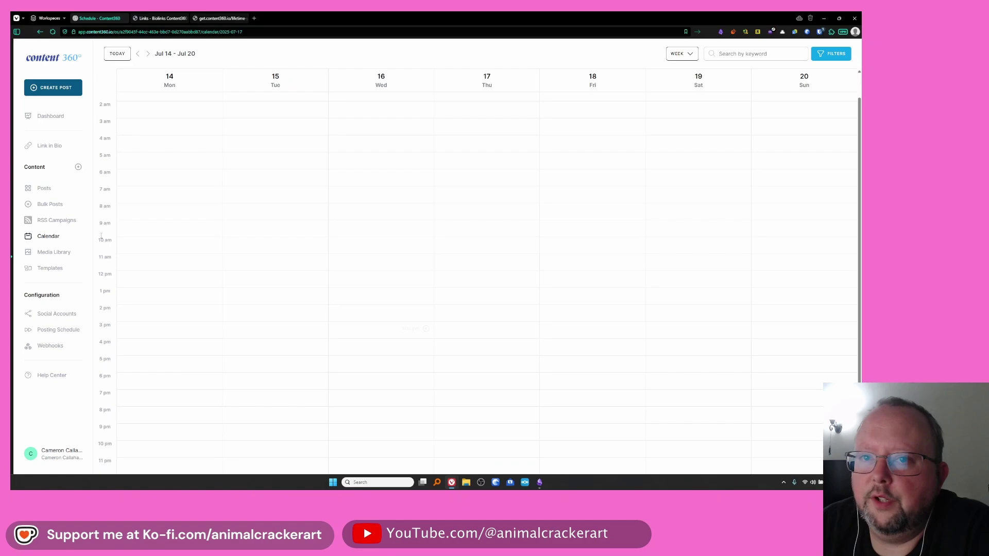
left_click(55, 254)
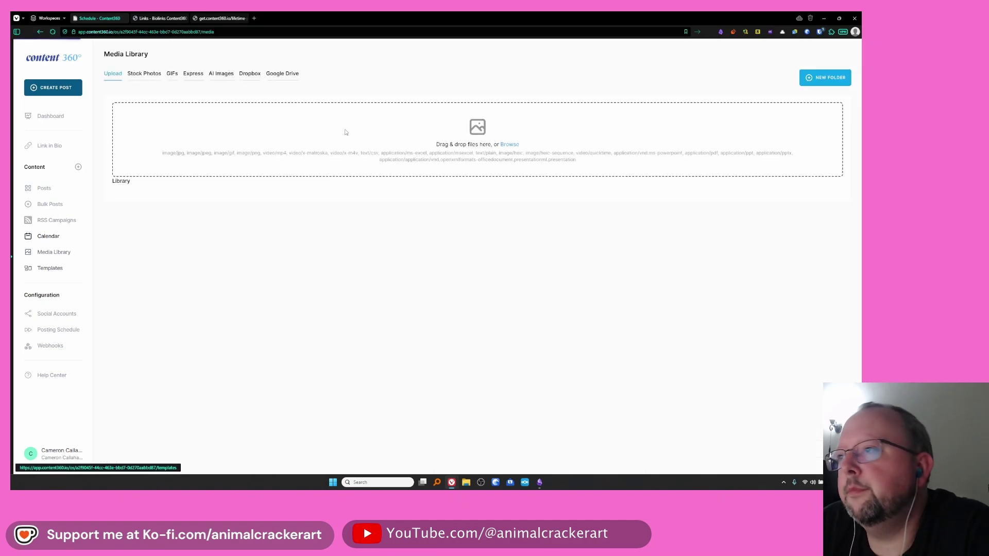
Step: Scroll through the uploaded media, then switch to the Stock Photos source with Unsplash images
scroll(555, 230, "down", 4)
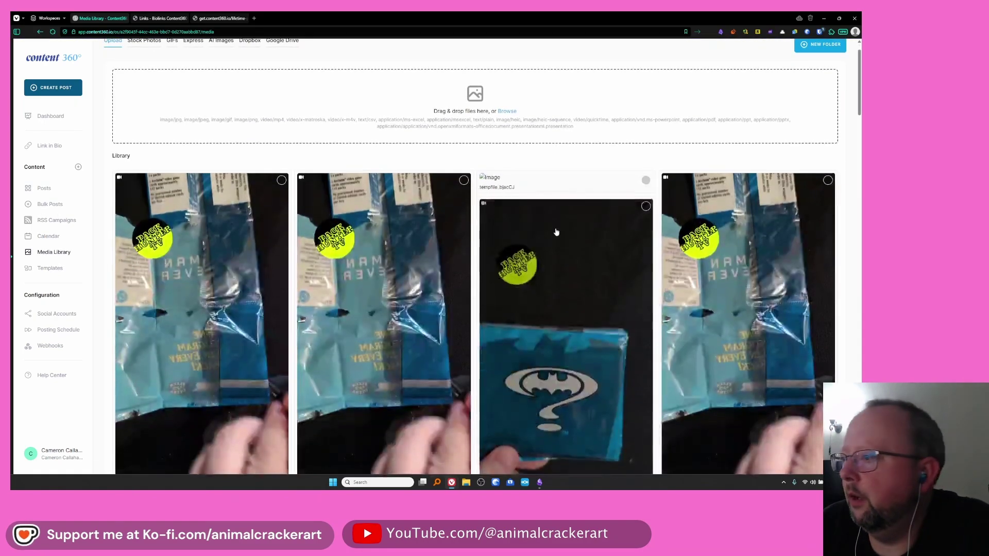
scroll(554, 230, "up", 4)
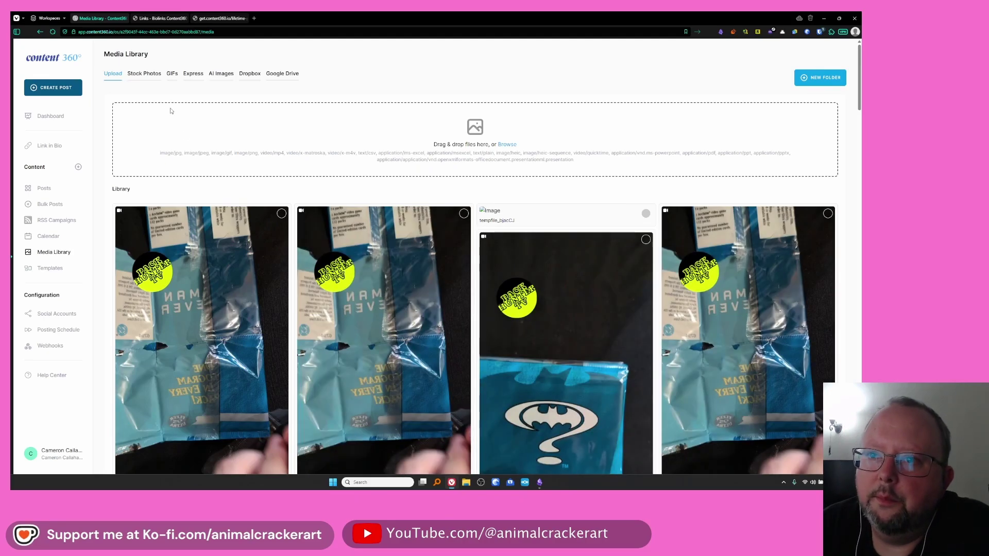
left_click(144, 75)
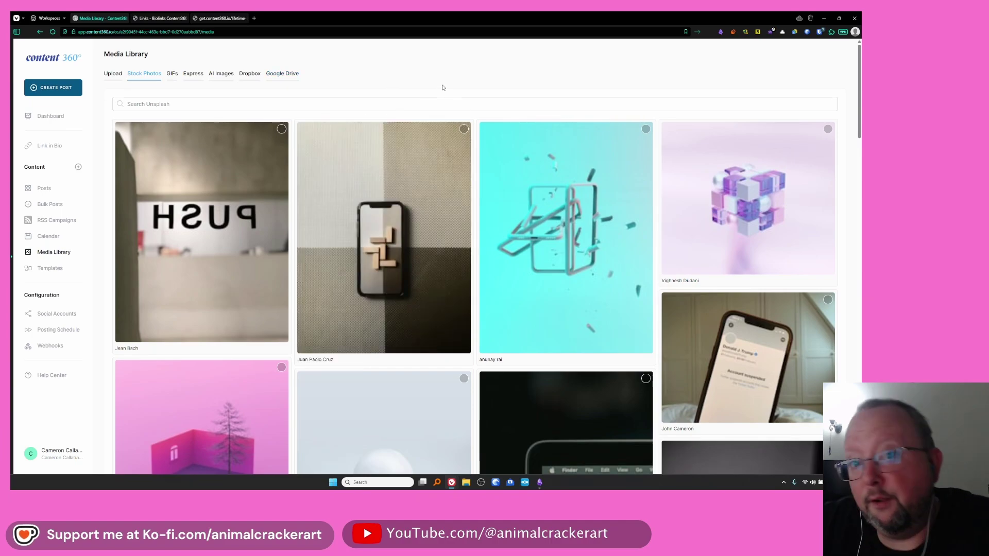
Step: Scroll through the saved post template cards, then go to the Social Accounts page
mouse_move(187, 214)
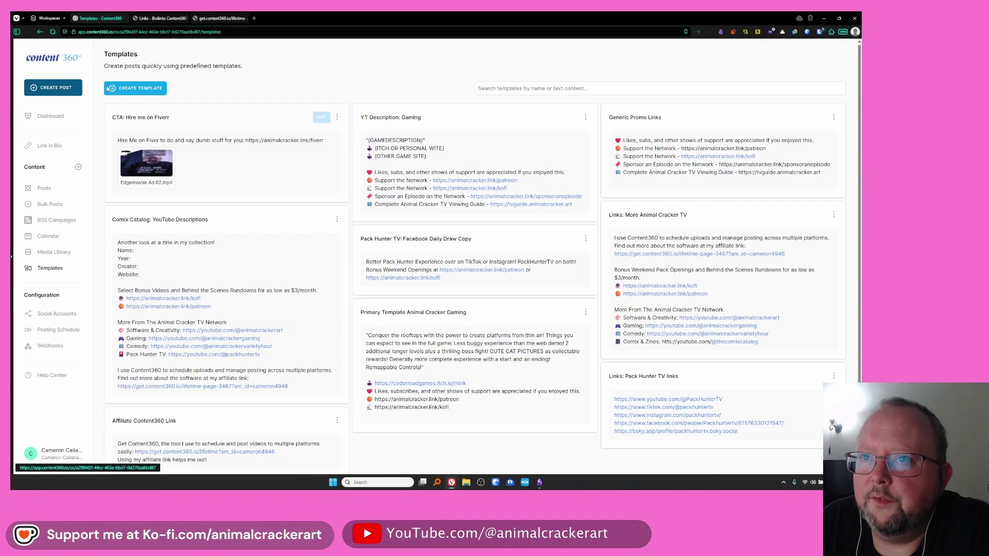
scroll(474, 134, "down", 2)
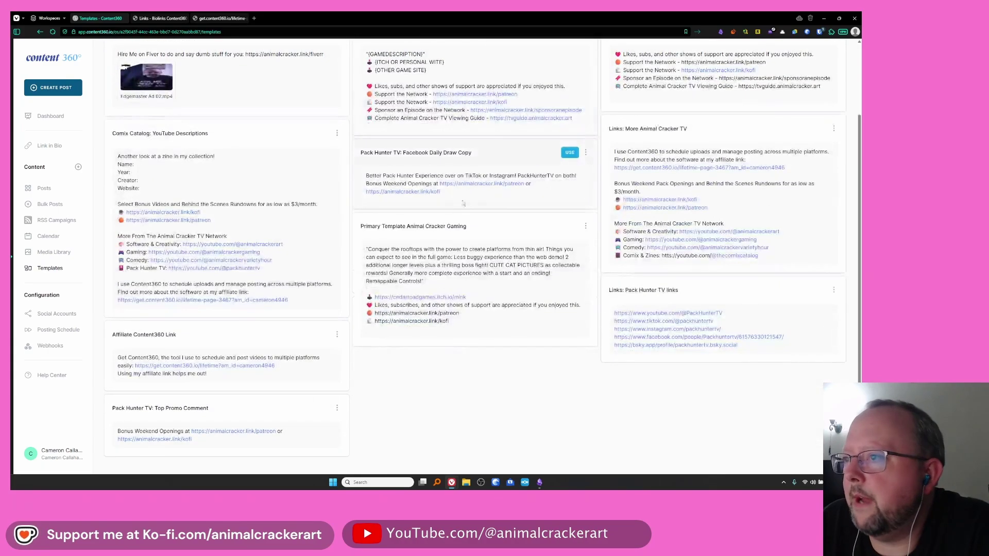
scroll(363, 220, "up", 3)
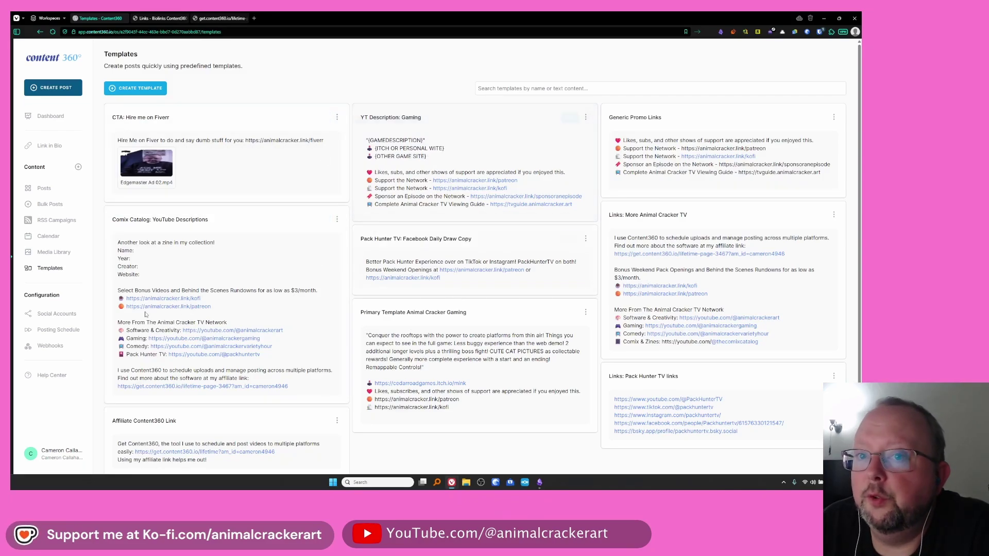
left_click(49, 314)
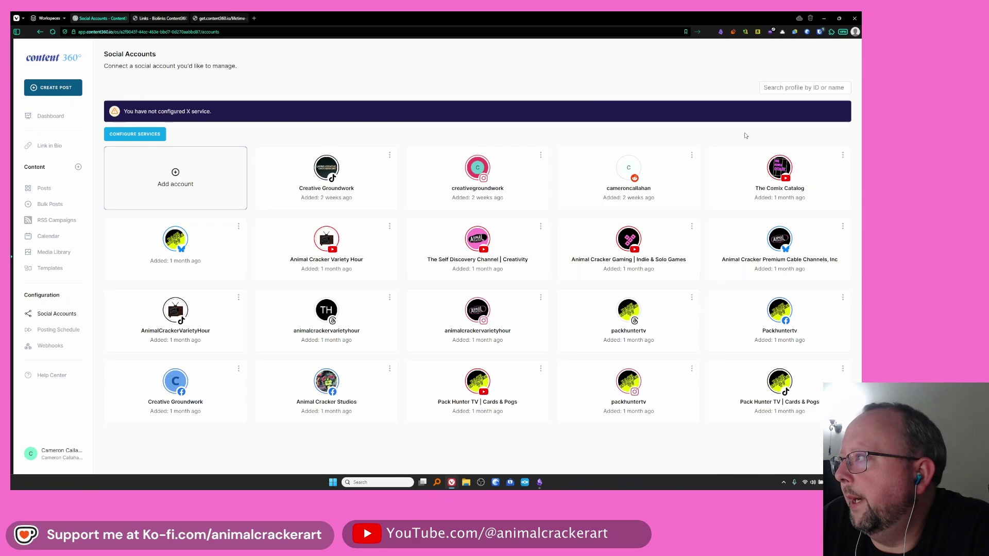
left_click(183, 175)
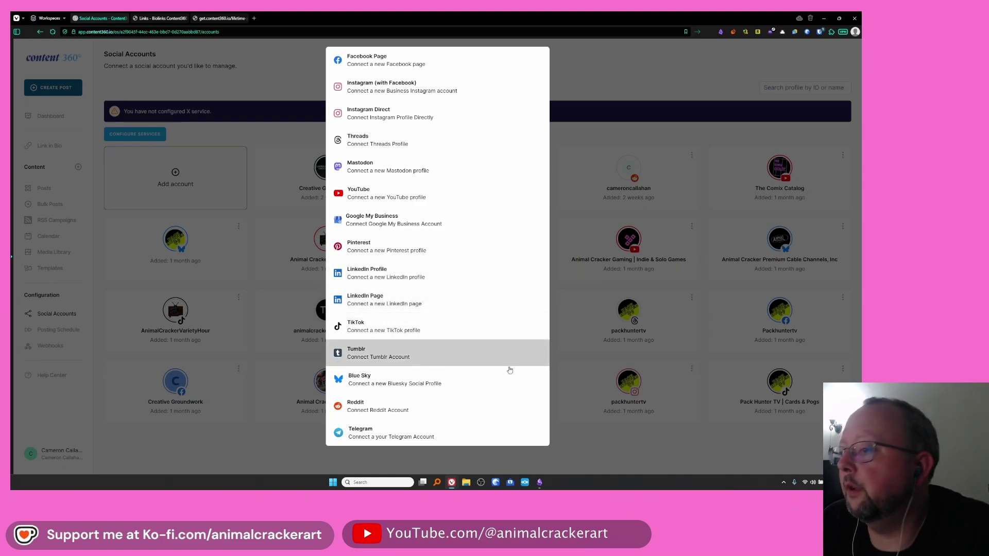
left_click(354, 386)
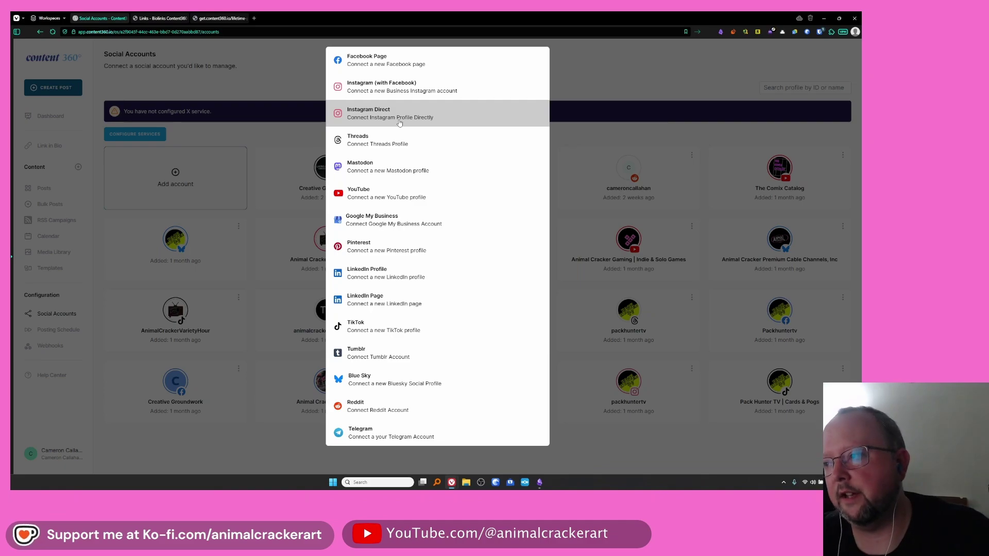
left_click(271, 106)
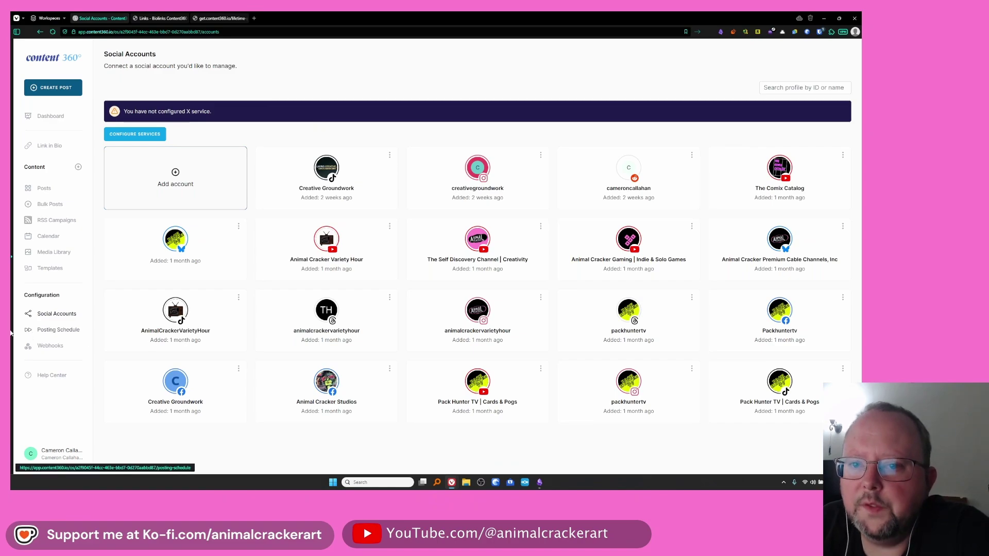
Step: Visit the posting schedule settings, then start a new post with an empty composer
left_click(66, 327)
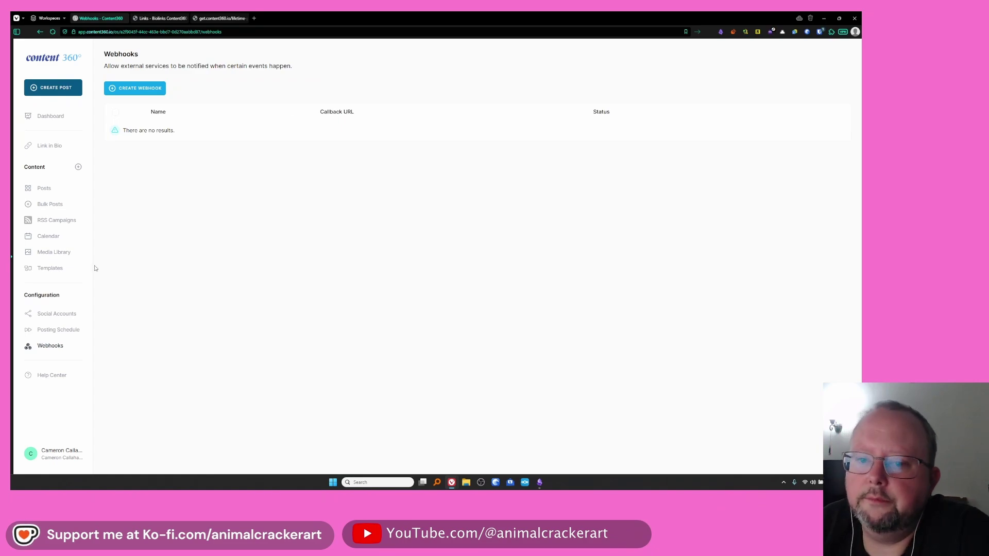
left_click(79, 168)
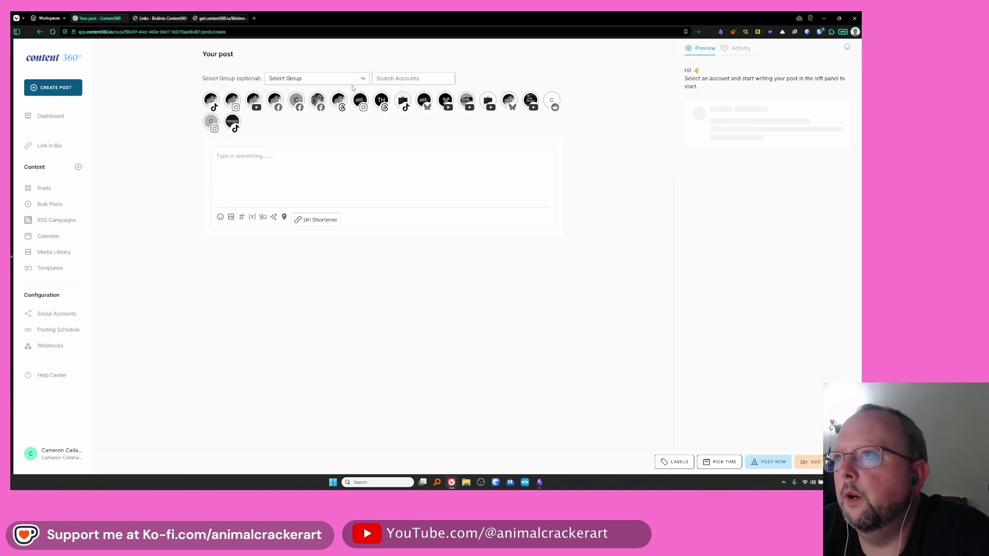
Step: Check the account groups without picking one, and target the post at the YouTube account
left_click(349, 78)
left_click(137, 136)
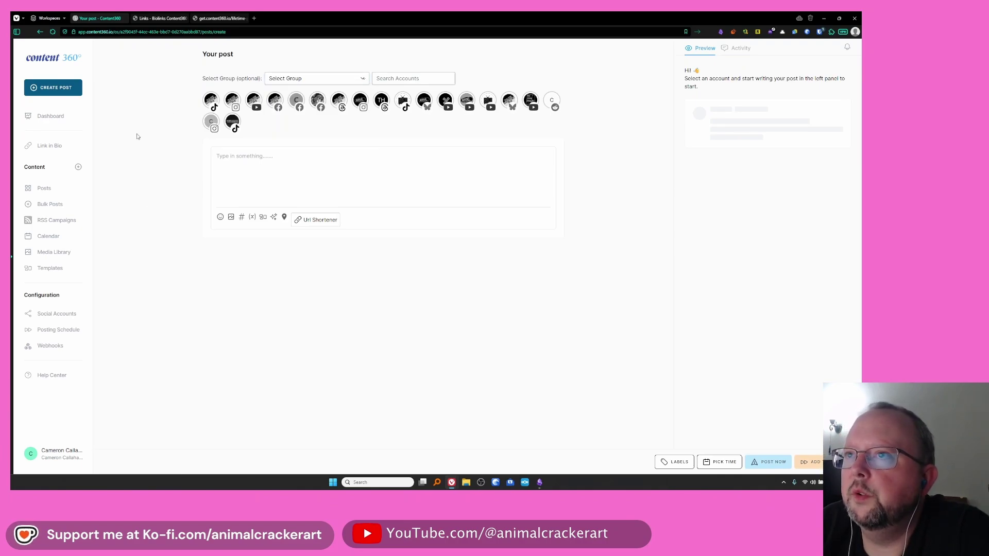
left_click(446, 101)
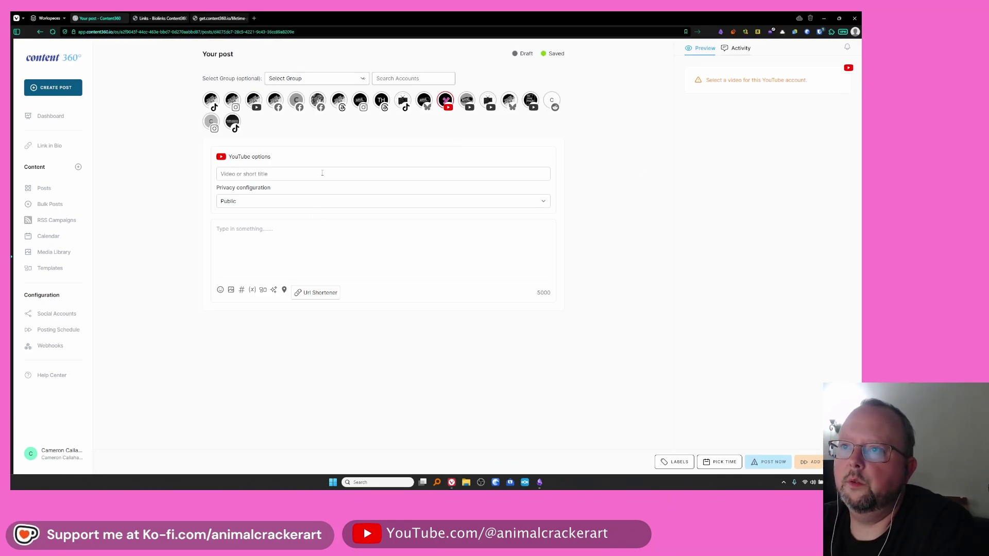
Step: Paste the title 'Pzone on Pico-8 (plus childhood game memories)' and upload the video
left_click(359, 174)
type("Pzone on Pico-8 (plus childhood game memories)")
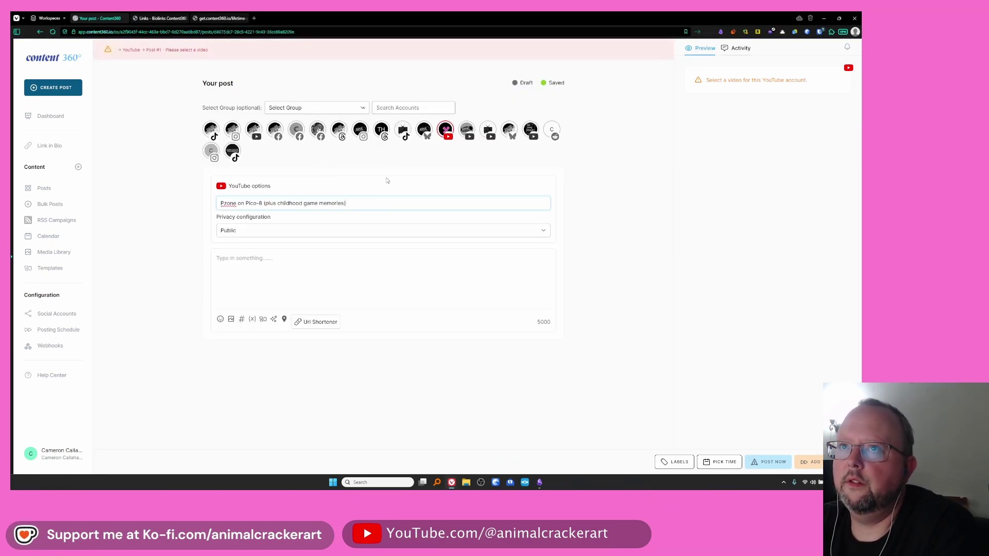
left_click(231, 319)
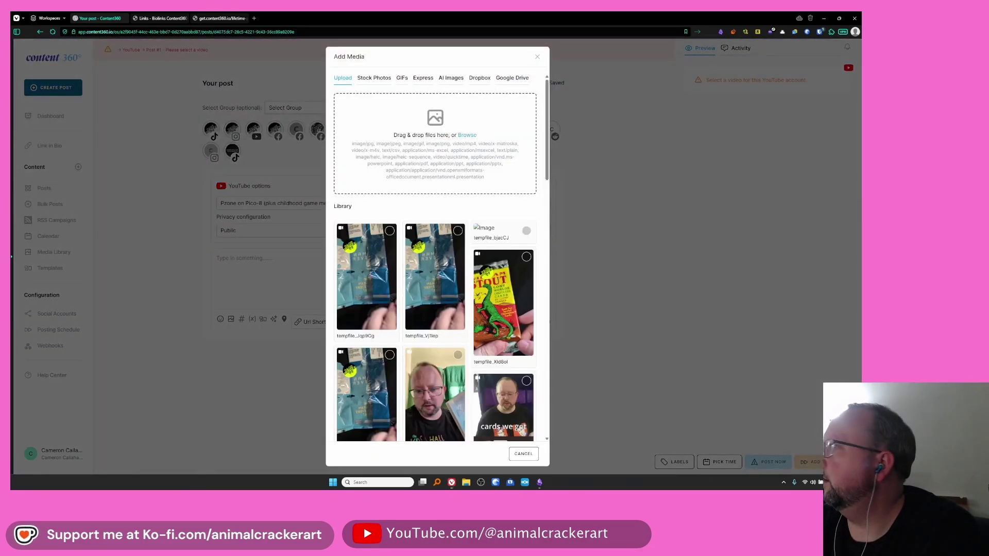
left_click_drag(417, 154, 419, 146)
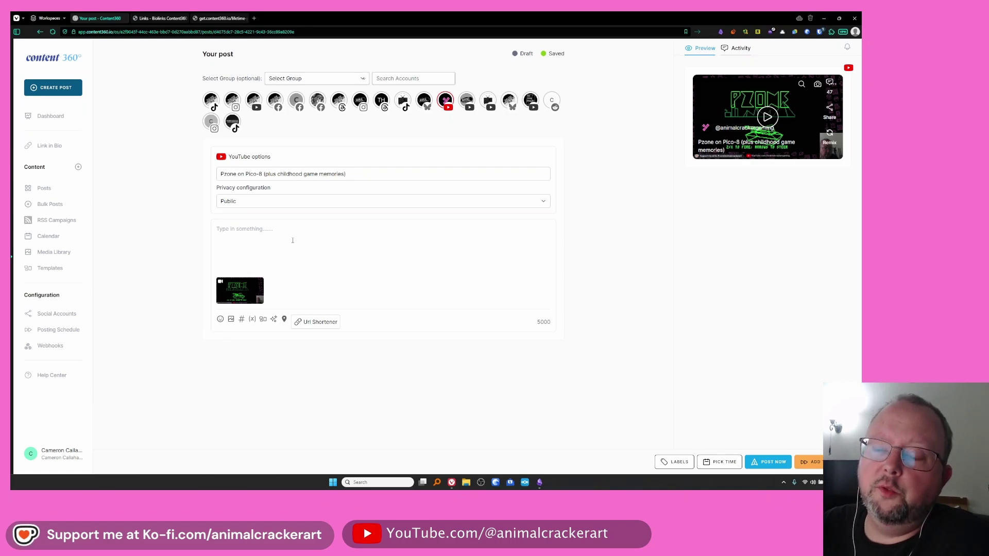
Step: Apply 'yt thumb gaming pzone.jpg' as the video's custom thumbnail and close the thumbnail editor
left_click(244, 292)
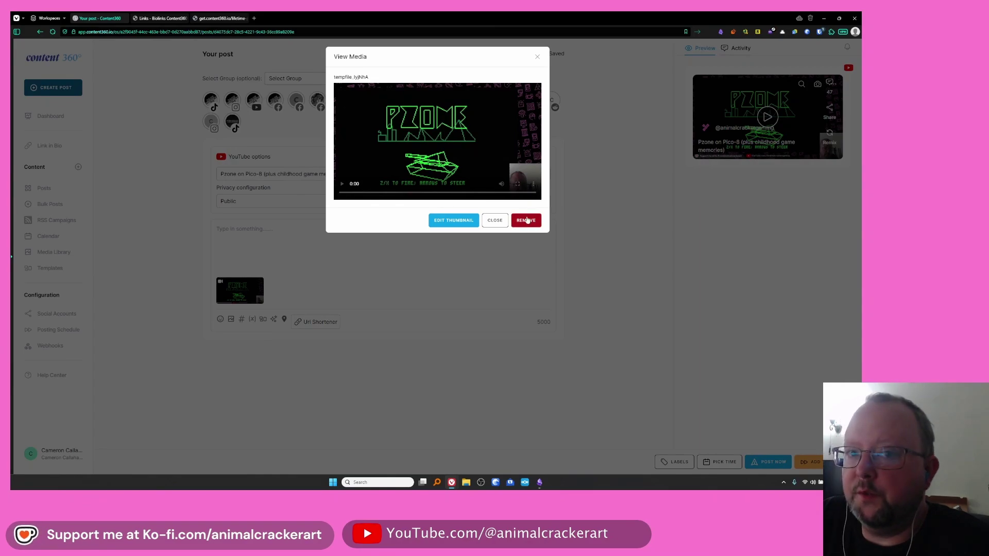
left_click(452, 221)
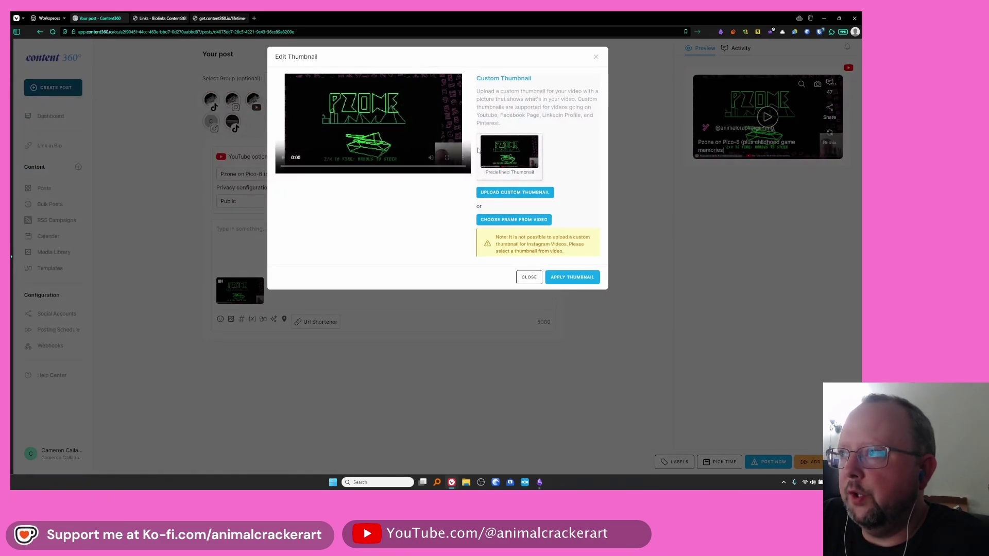
left_click(514, 193)
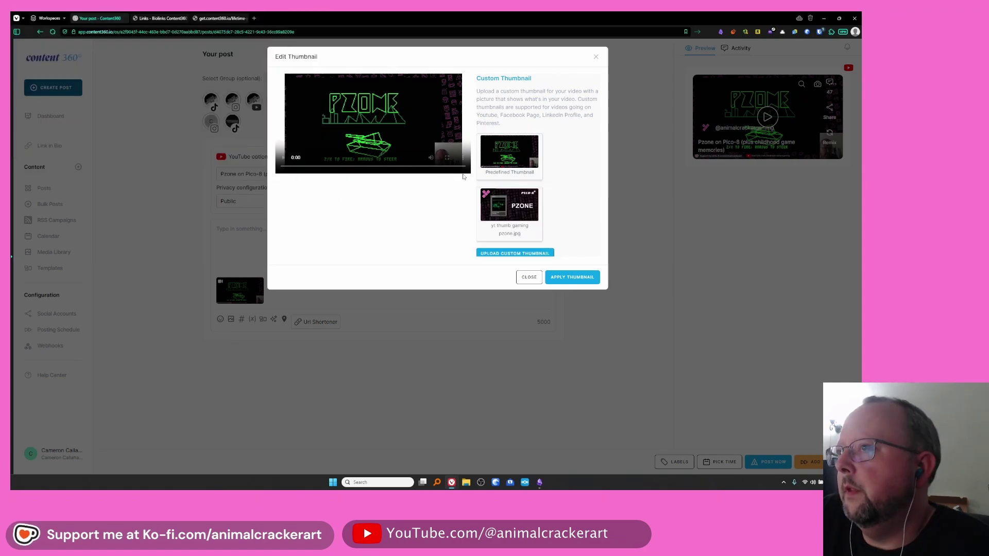
left_click(580, 278)
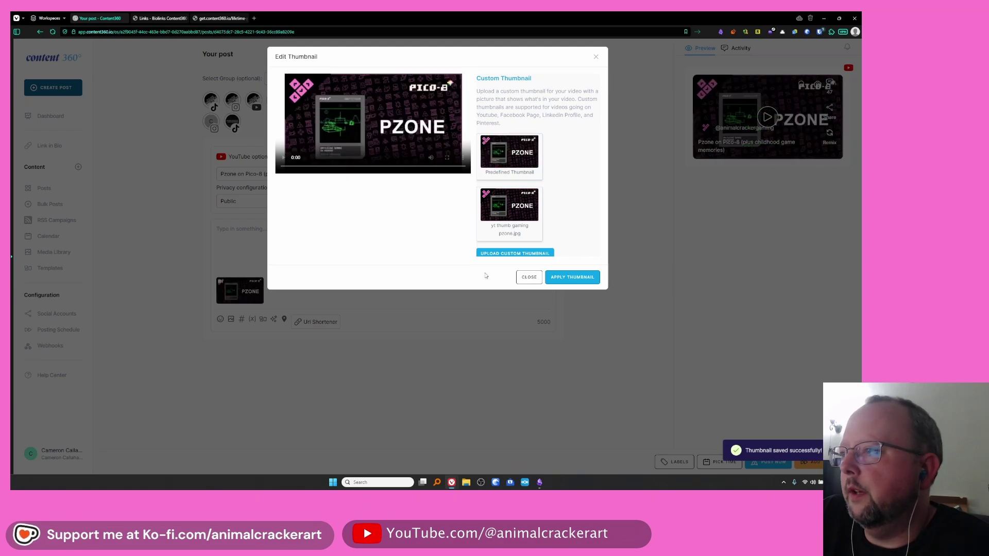
left_click(529, 277)
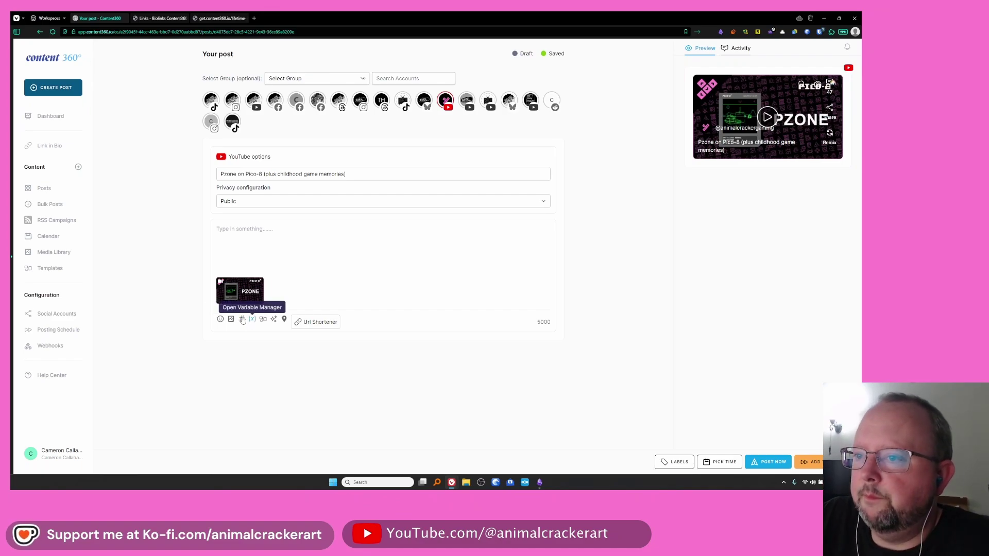
left_click(242, 318)
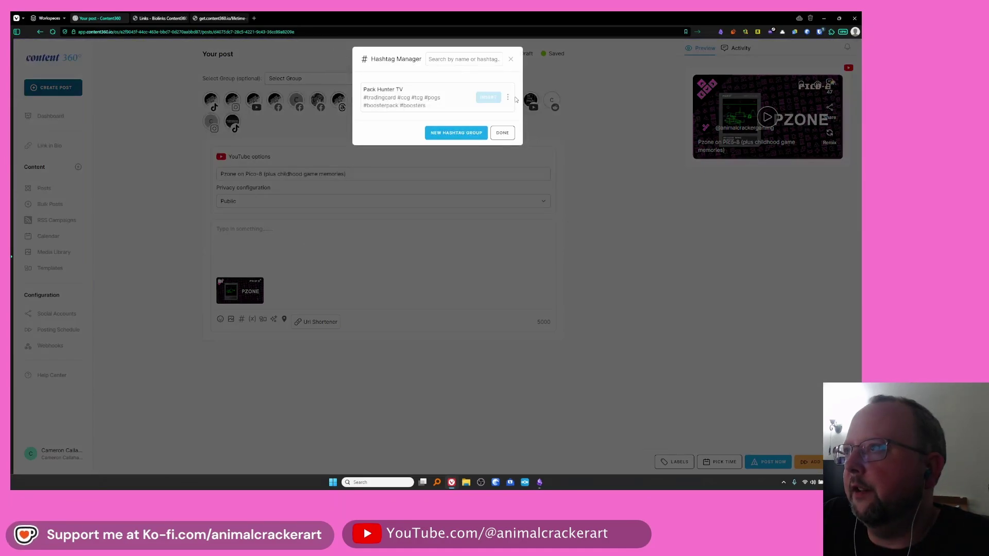
left_click(513, 60)
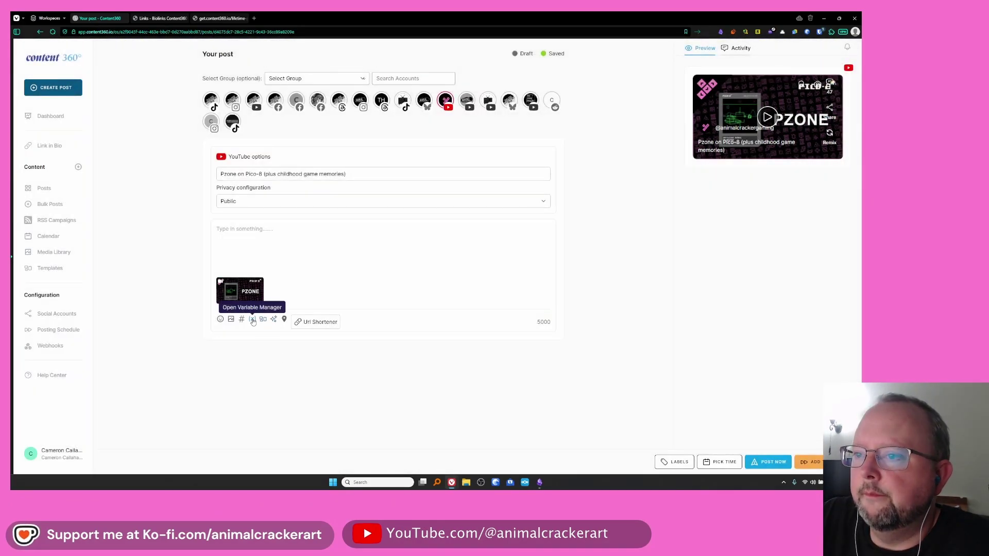
Step: Insert the 'YT Description: Gaming' template and paste the Battlezone game description over its placeholders
left_click(264, 319)
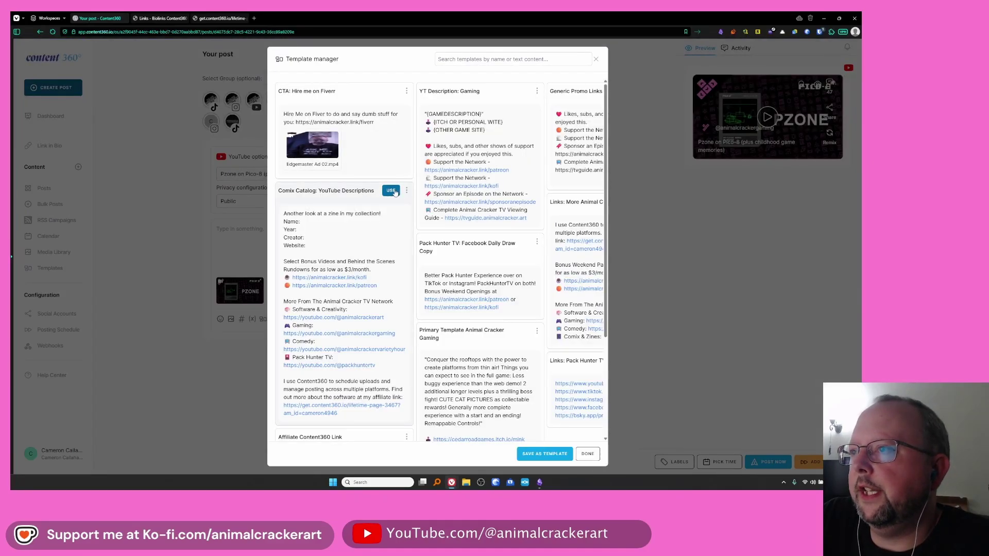
left_click(521, 91)
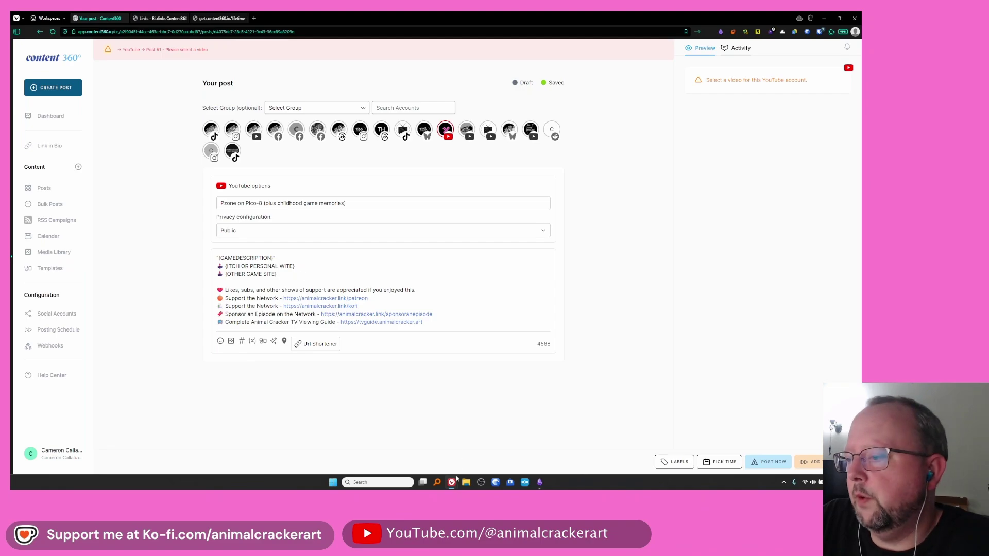
type("\"My attempt at recreating a Battlezone(ish) game. Drive the most advanced and realistic tank simulator since the bulldozor. Hide behind various (two) creatively designed geometric shapes on the battlefield and battle numerous (three) types of enemies. Wonder why the lava on the volcano is green.\" https://www.lexaloffle.com/bbs/?pid=62288")
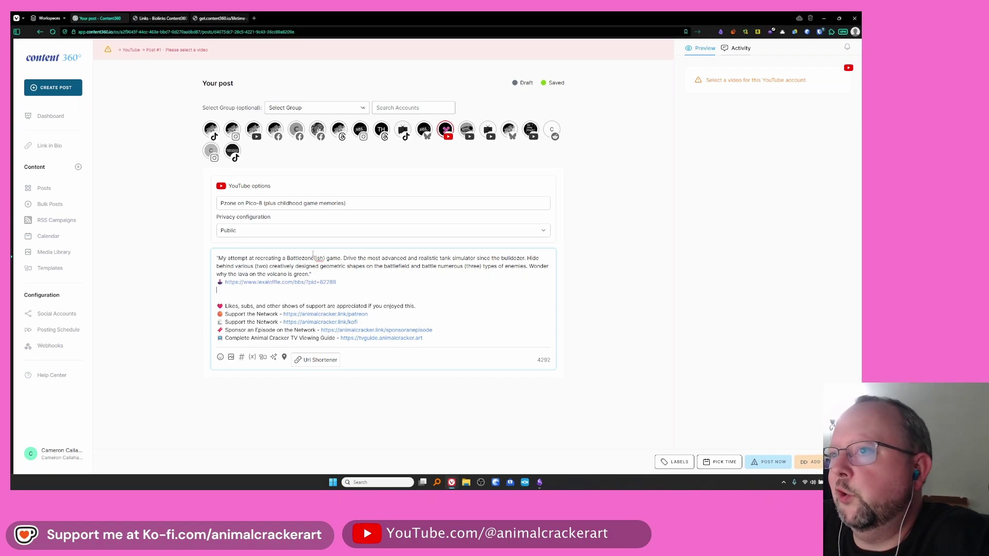
Step: Set the YouTube post's publishing time to July 11 at 5:00 PM
left_click(721, 462)
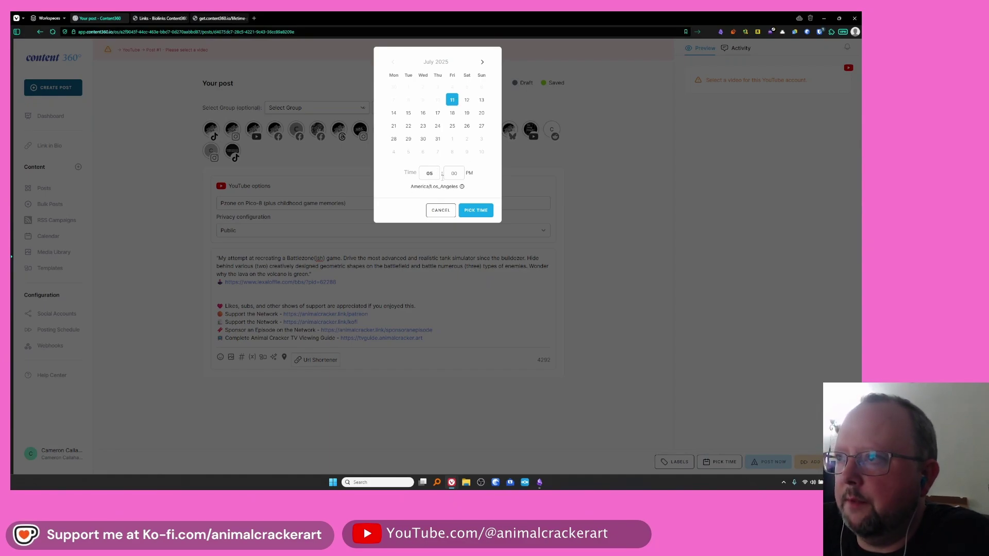
left_click(475, 210)
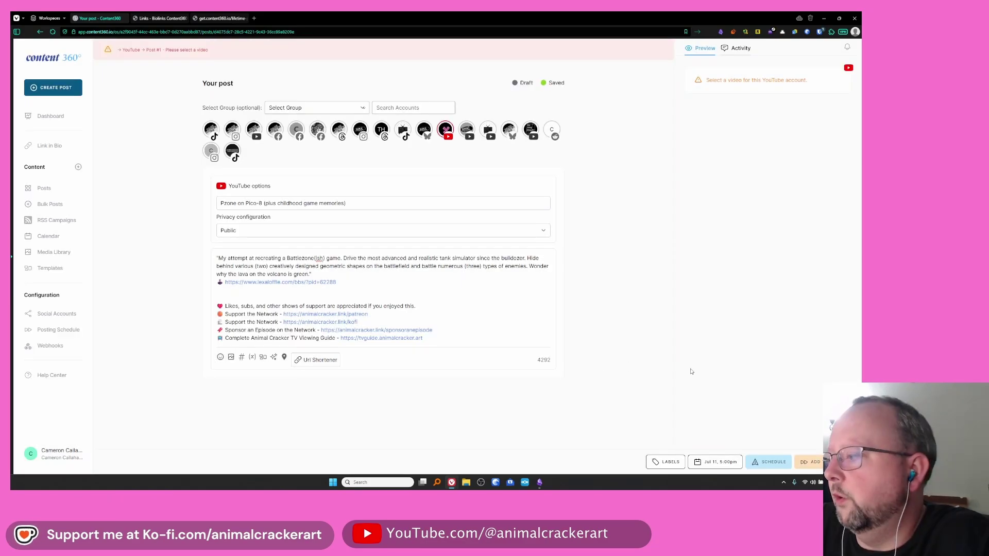
Step: Schedule the post for Fri, Jul 11, 05:00 pm and make it repeat every 60 days, leaving Repeat Until unset
left_click(769, 462)
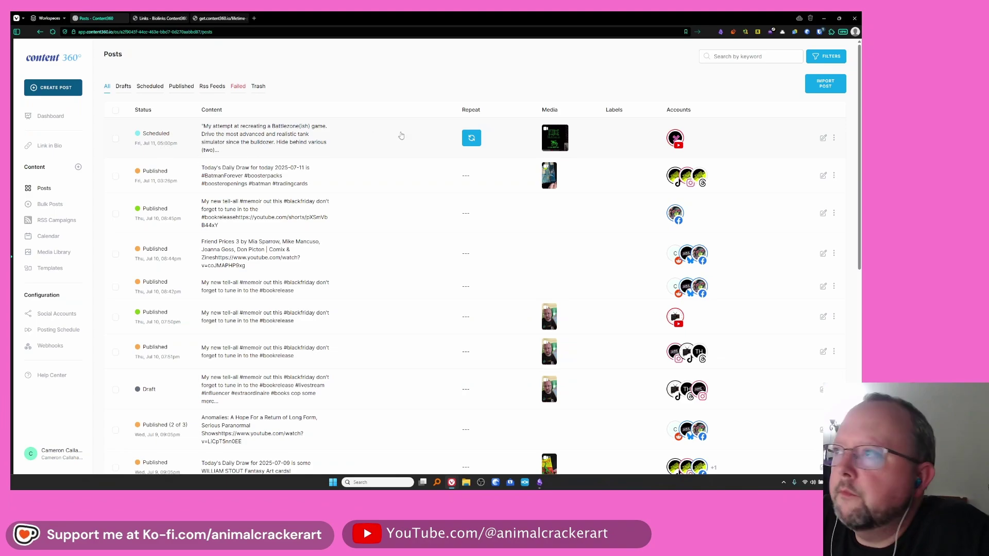
left_click(471, 138)
left_click(379, 104)
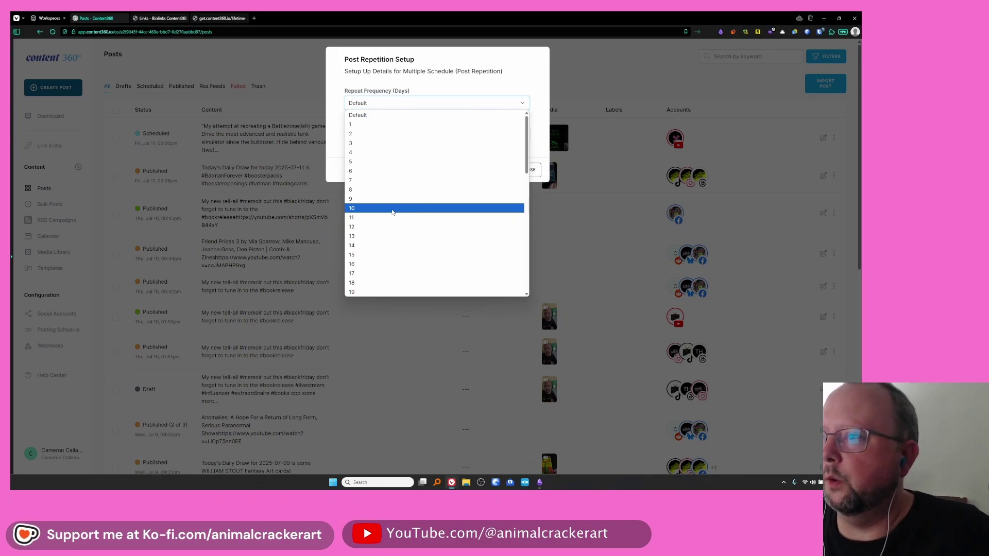
scroll(375, 275, "down", 10)
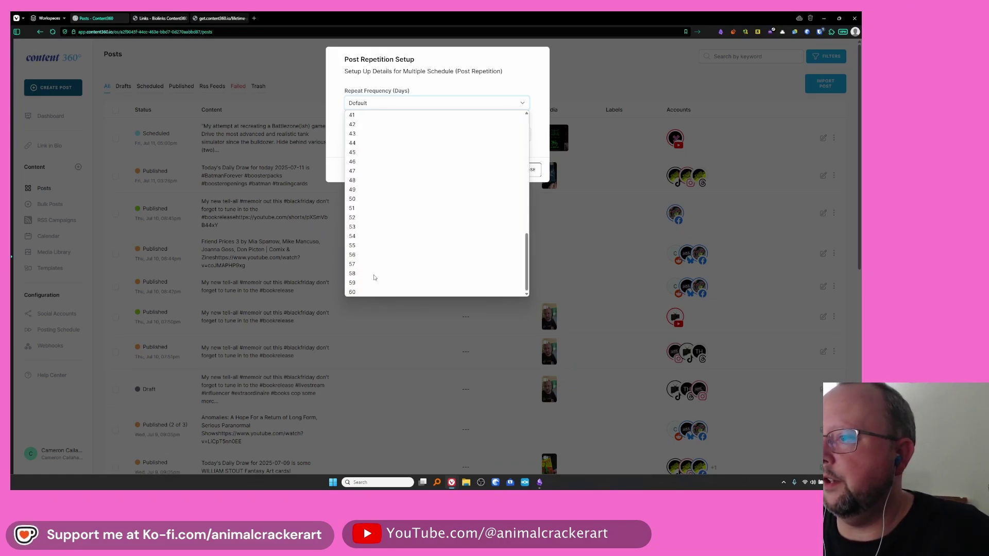
left_click(354, 292)
left_click(376, 135)
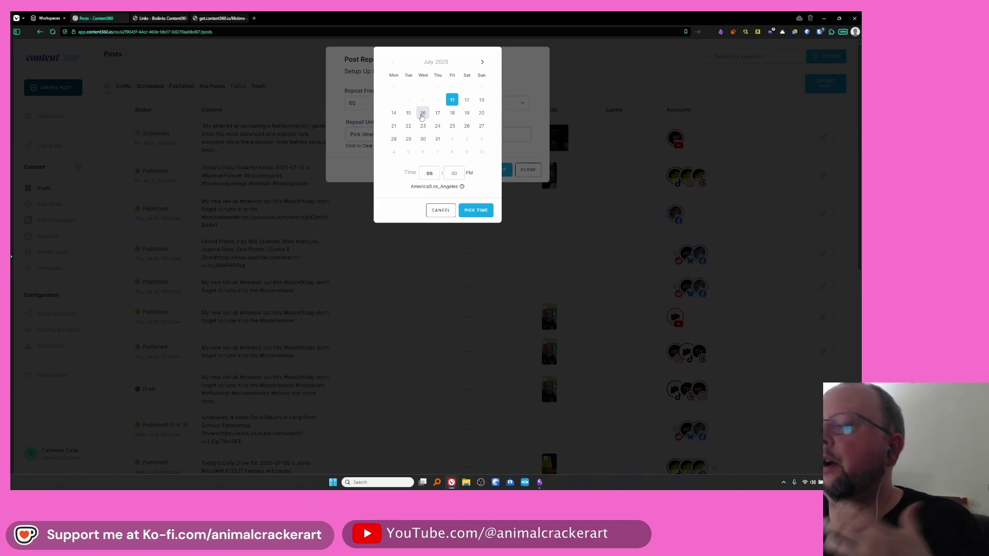
left_click(440, 211)
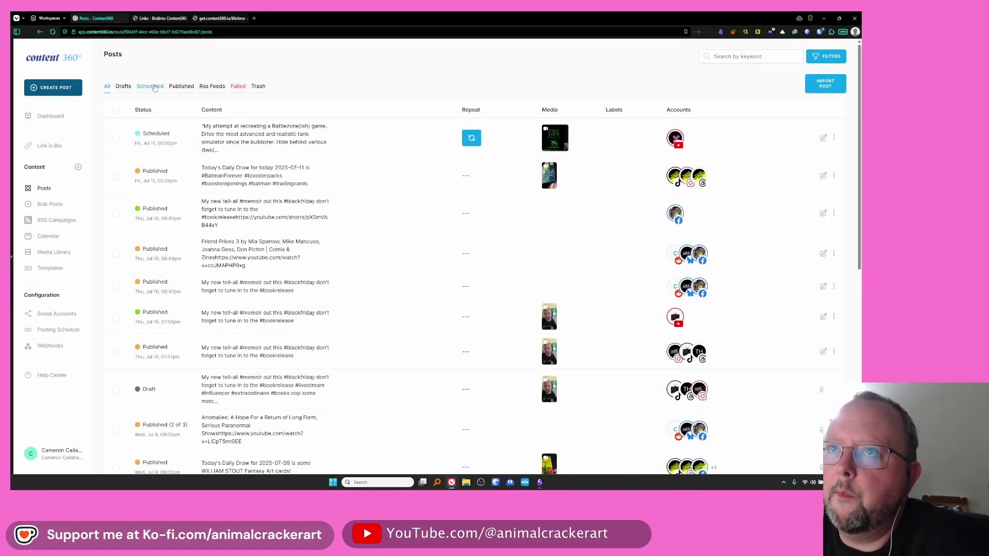
Step: Start a new post aimed at every account in the Pack Hunter TV group
left_click(78, 168)
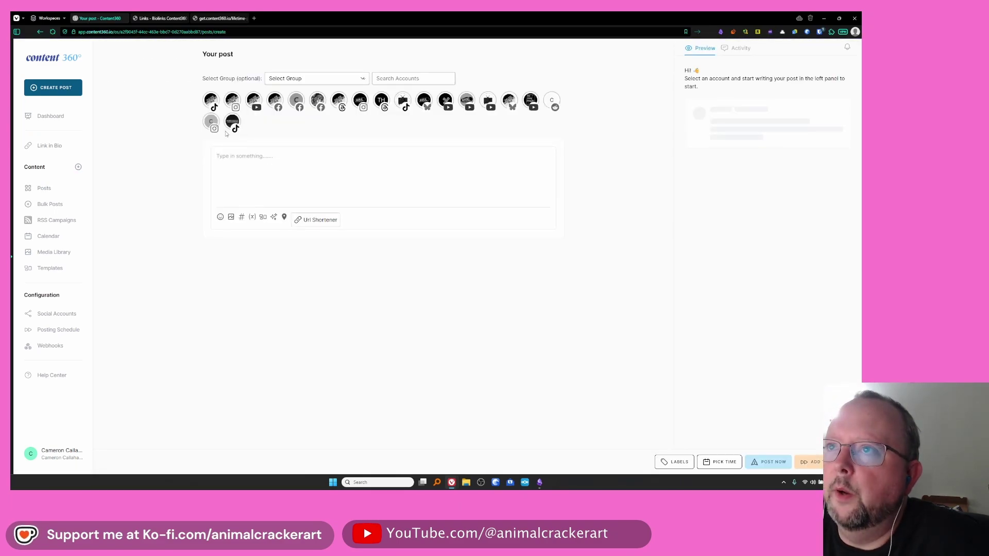
left_click(312, 80)
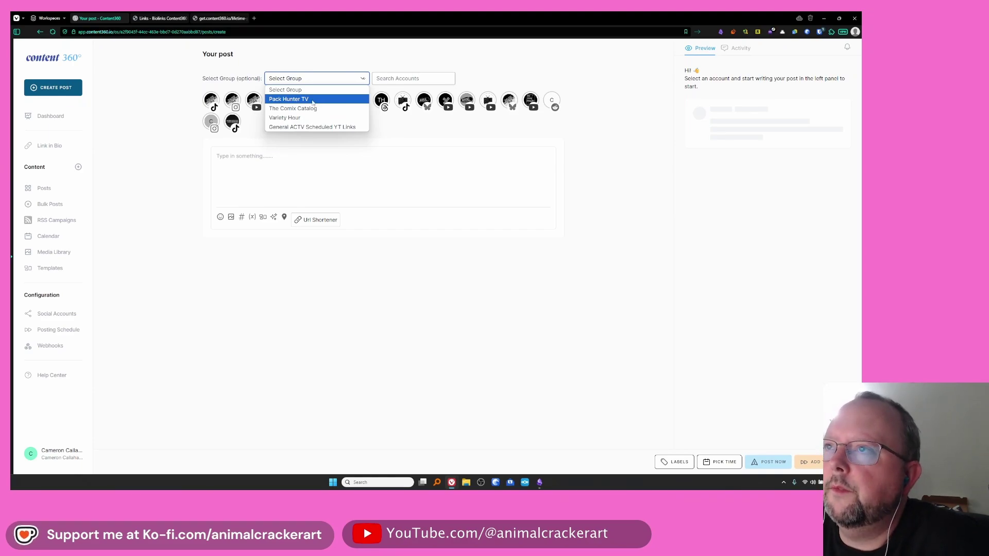
left_click(313, 99)
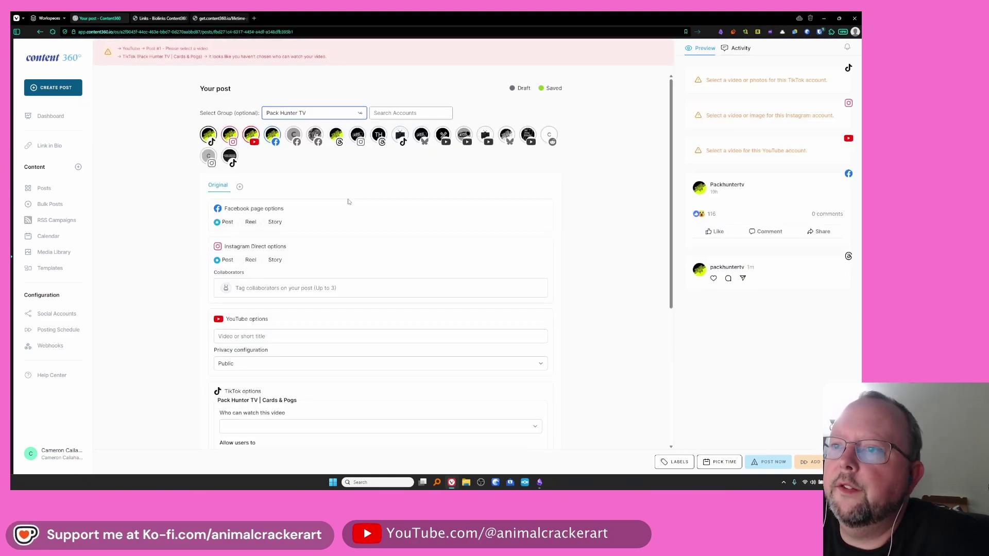
scroll(190, 273, "down", 5)
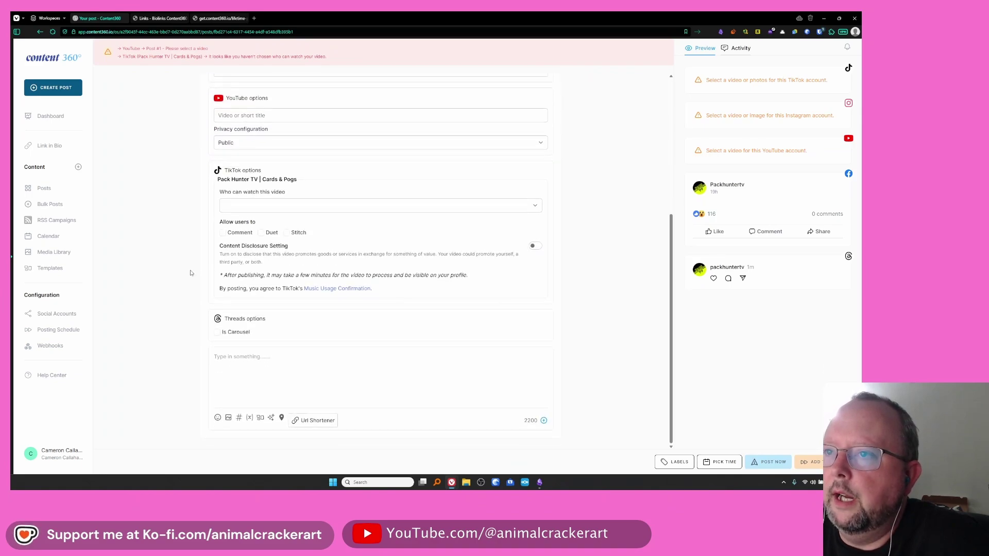
scroll(190, 273, "up", 5)
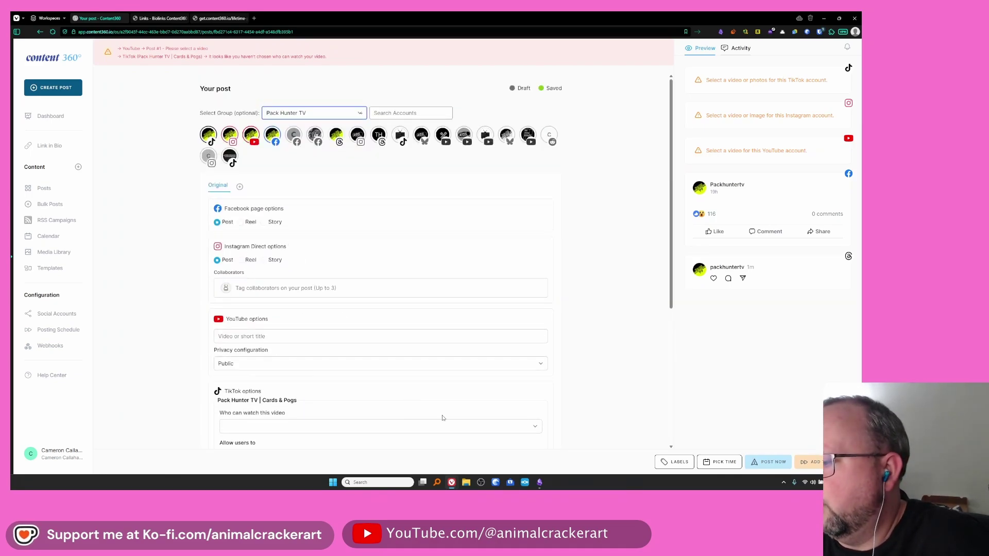
scroll(177, 368, "down", 5)
scroll(178, 368, "down", 1)
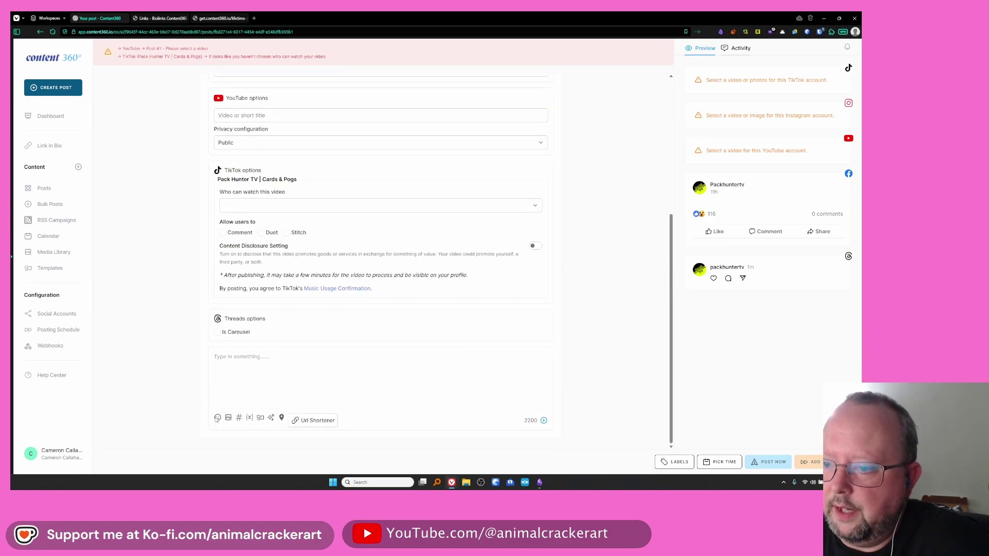
Step: Attach the tempfile_Vj1lep video from the media library and type the caption text 'h blah!!!!!'
left_click(228, 418)
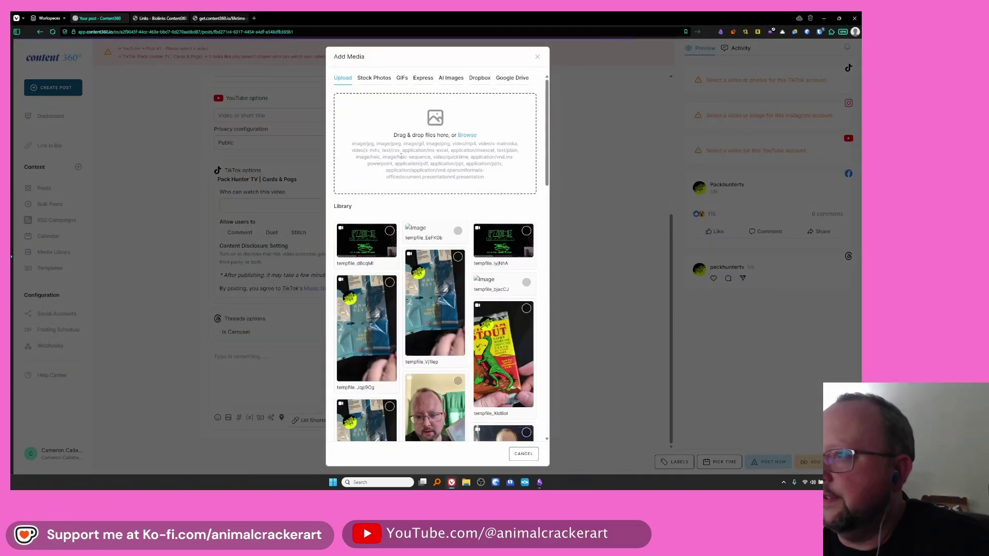
left_click(457, 258)
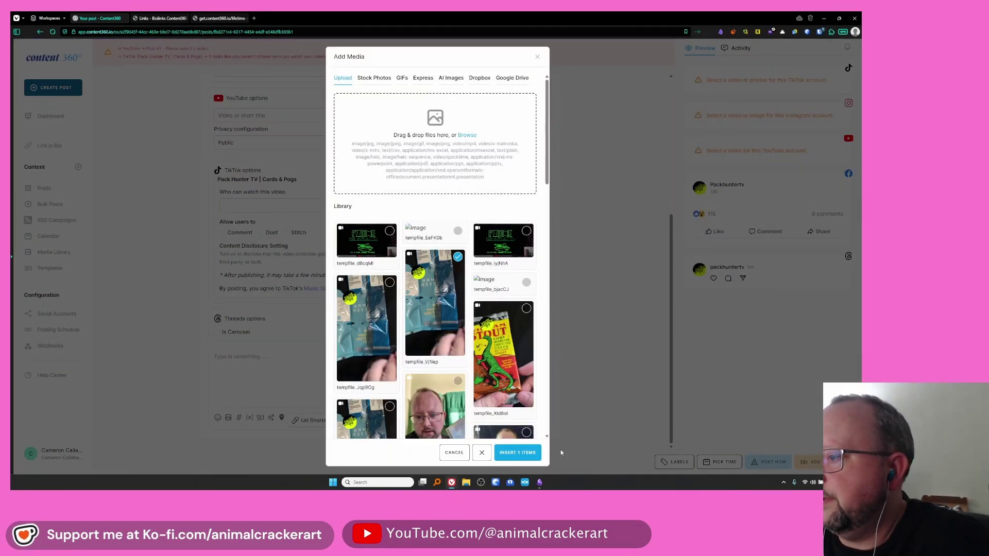
left_click(518, 453)
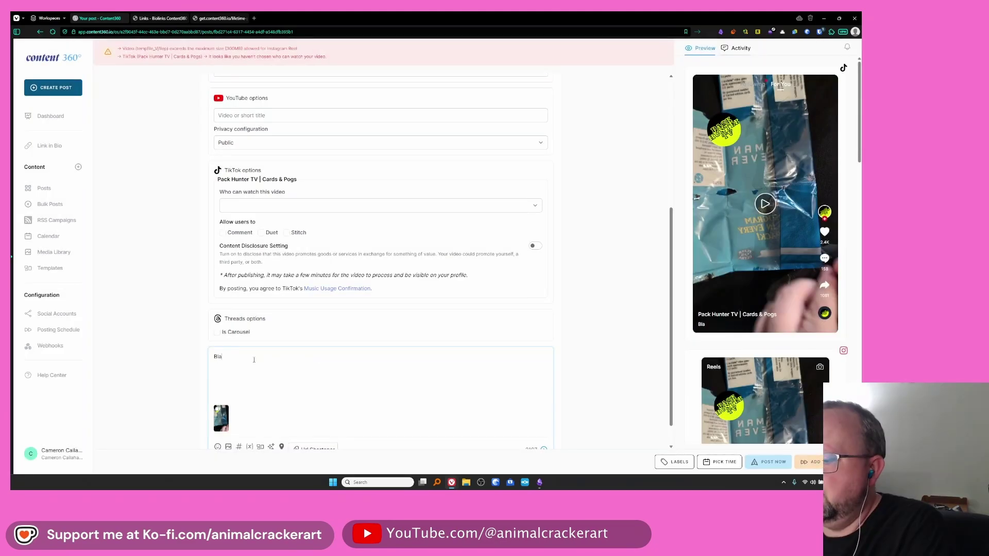
type("h blah!!!!!")
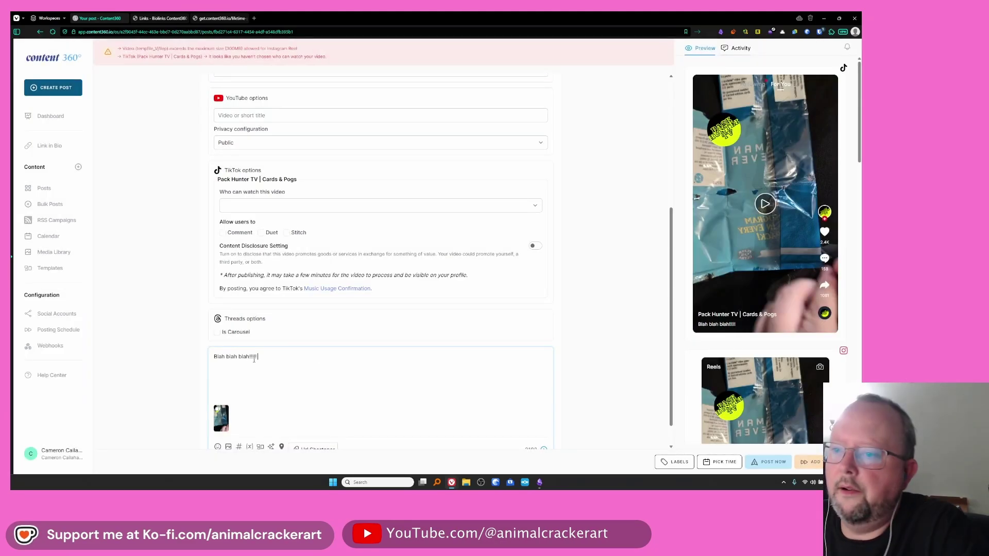
Step: Make the TikTok video visible to everyone, allowing comments, duets and stitches
left_click(229, 205)
left_click(229, 214)
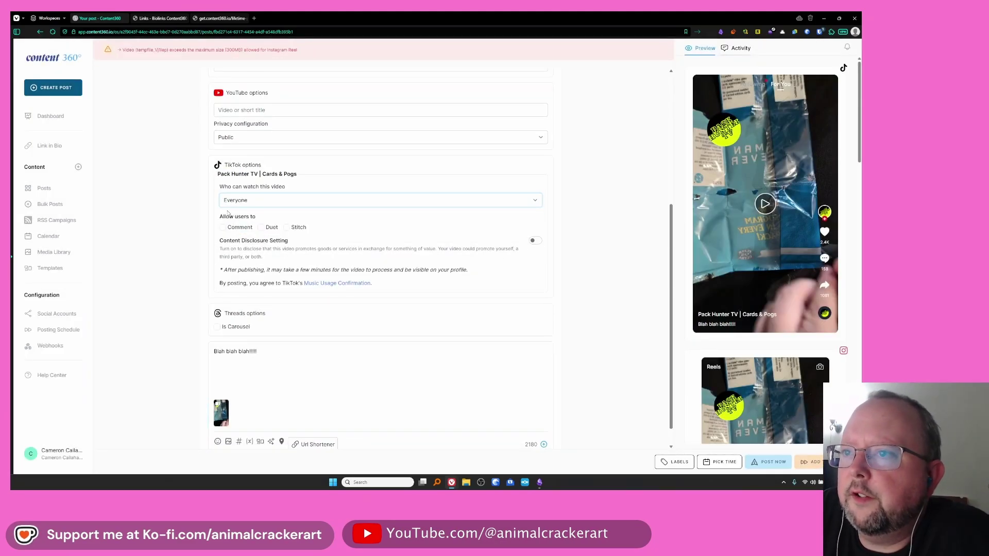
left_click(222, 227)
left_click(261, 228)
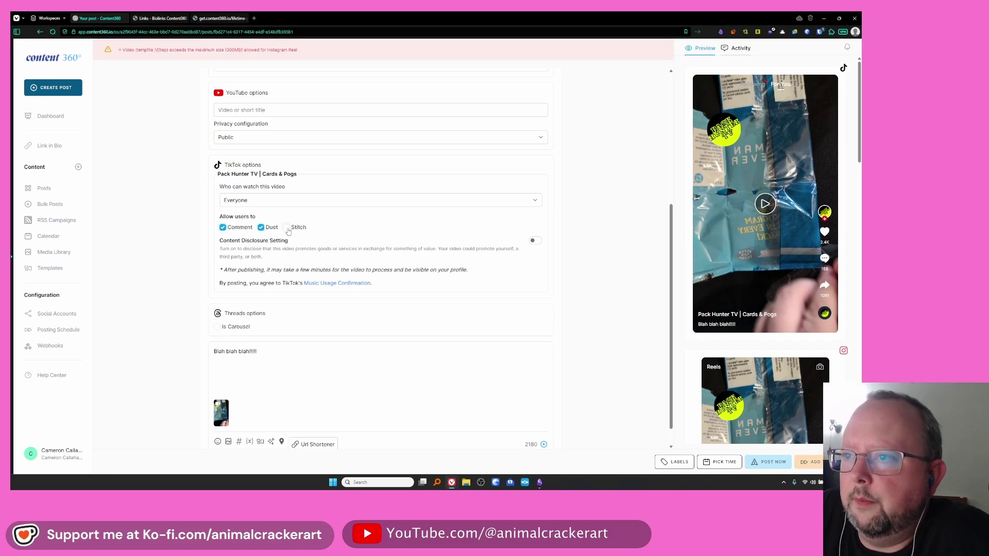
left_click(286, 227)
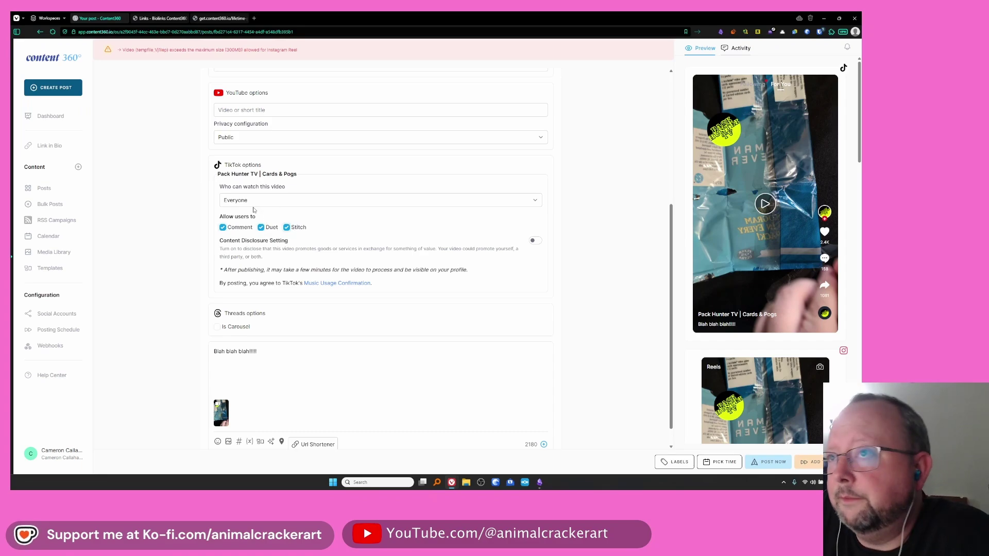
Step: Title the YouTube video 'New video wow!!!!'
scroll(258, 206, "up", 3)
left_click(268, 243)
type("New video wow!!!!")
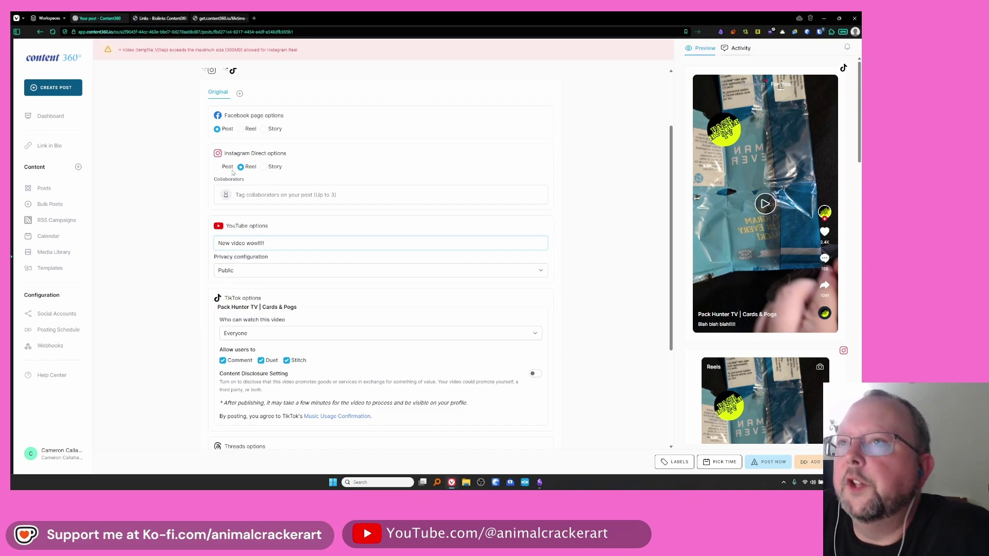
Step: Set the Facebook page to publish the video as a Reel
scroll(233, 173, "up", 2)
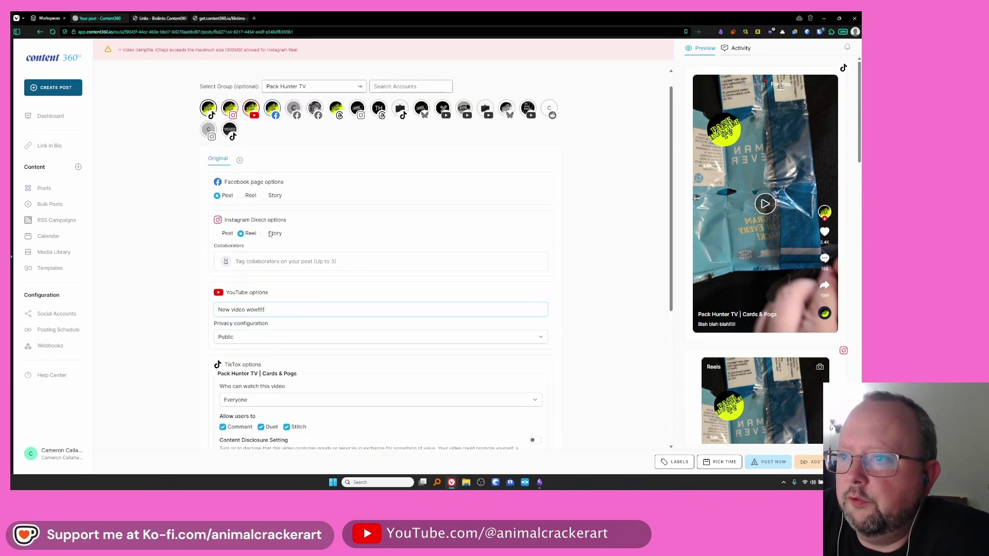
left_click(241, 196)
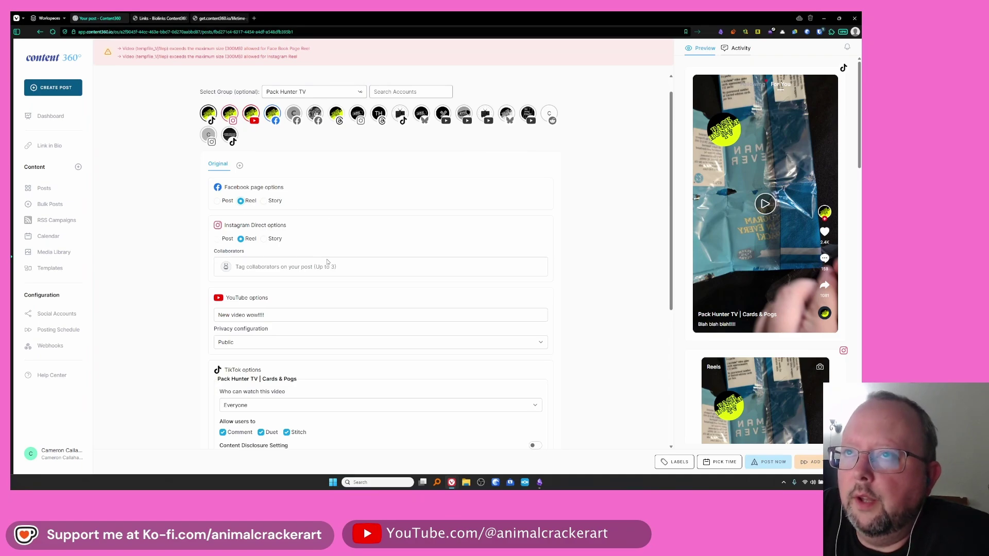
scroll(319, 237, "down", 5)
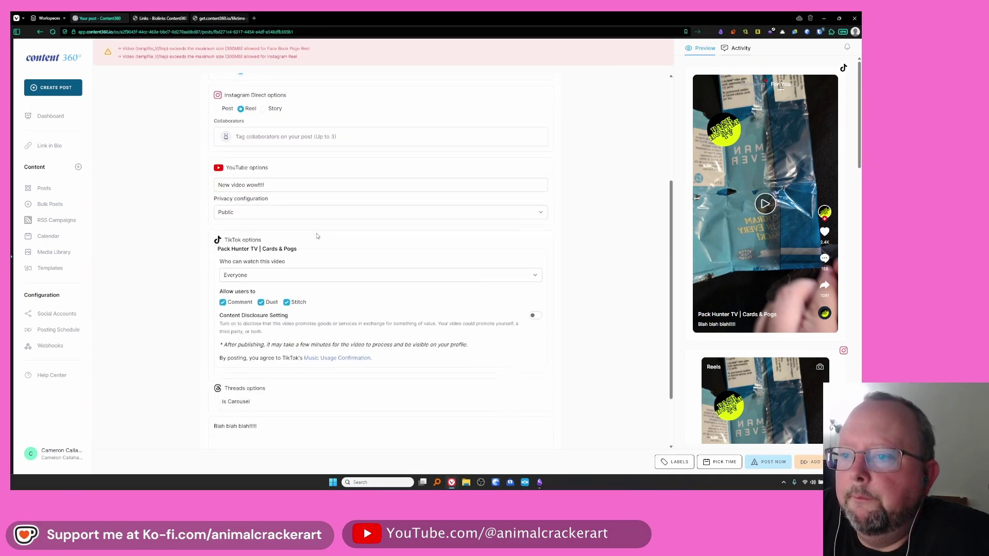
scroll(287, 322, "up", 5)
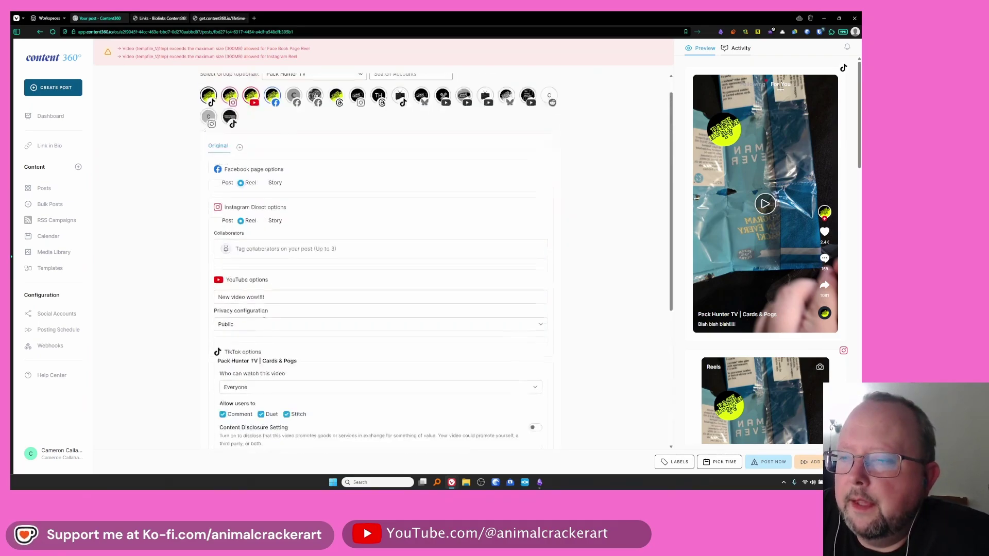
mouse_move(219, 188)
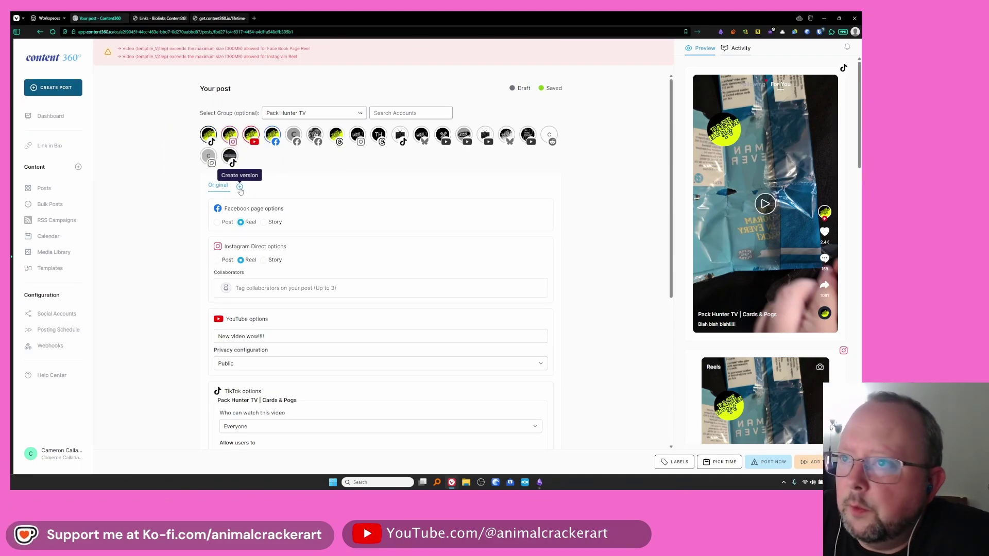
Step: Create a Facebook page version of the post, then return to the original version's settings
left_click(240, 188)
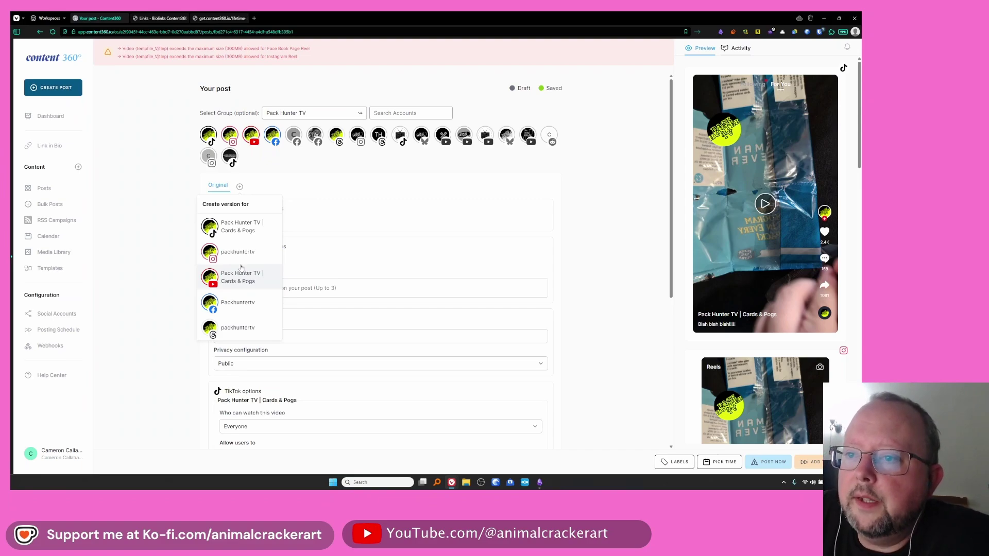
left_click(236, 305)
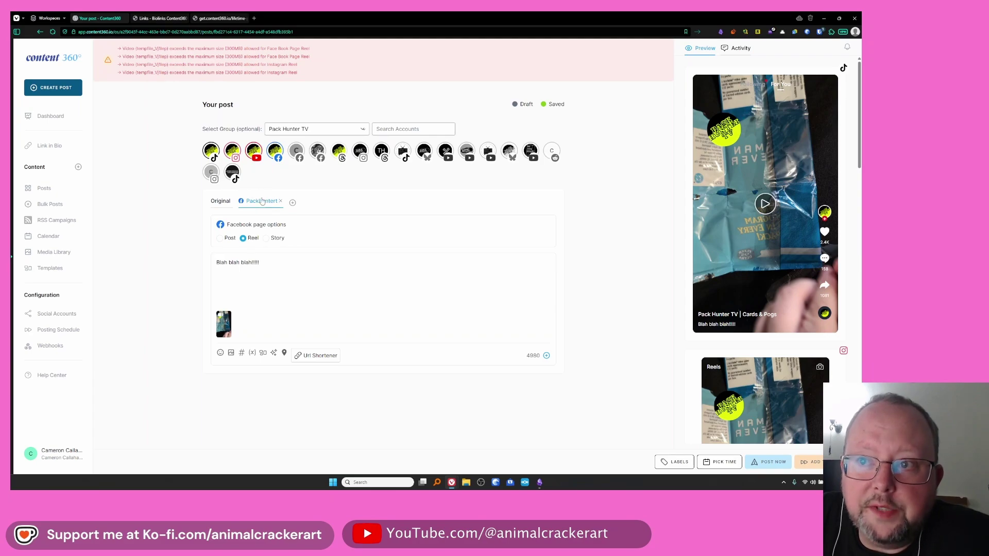
left_click(218, 202)
scroll(187, 354, "down", 5)
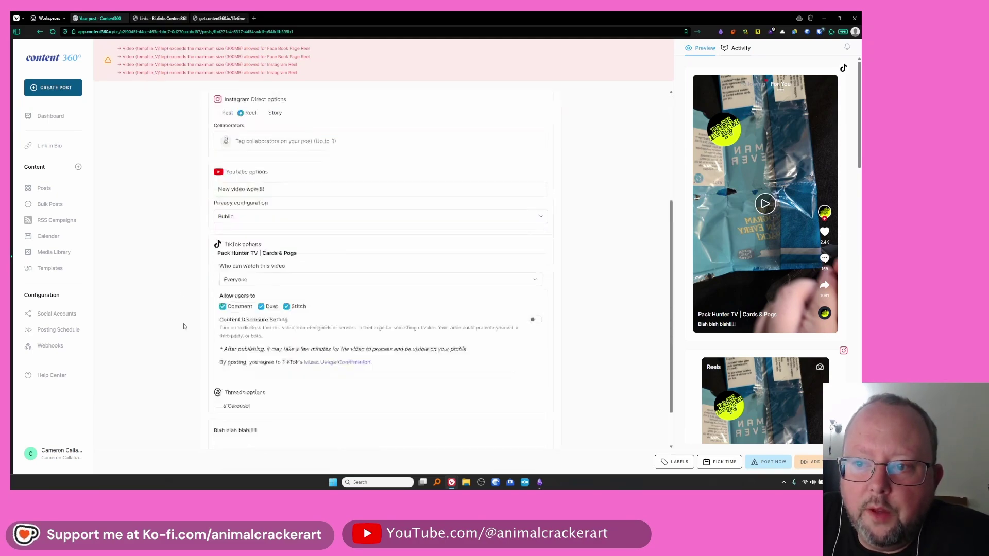
scroll(187, 354, "up", 5)
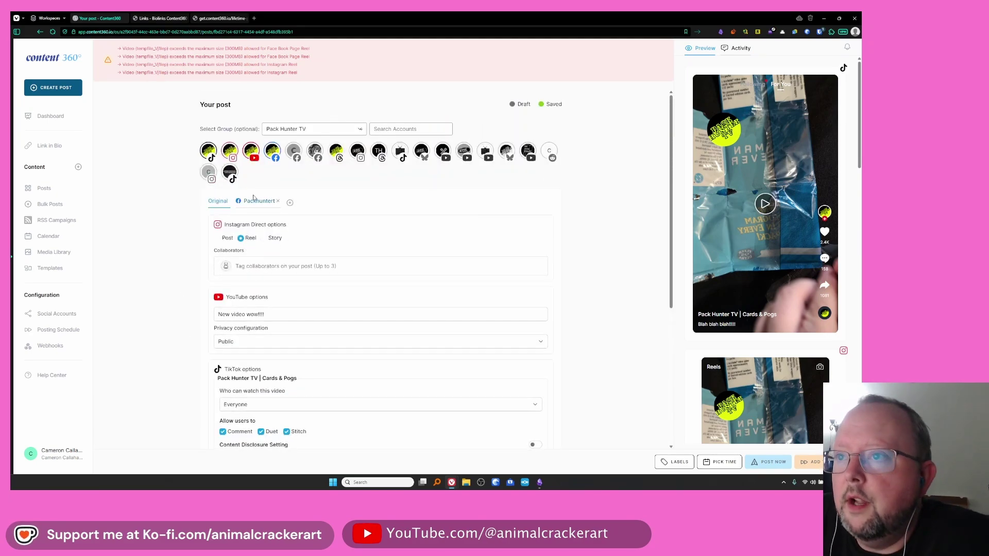
Step: Switch to the Facebook version and select its caption for editing
left_click(256, 202)
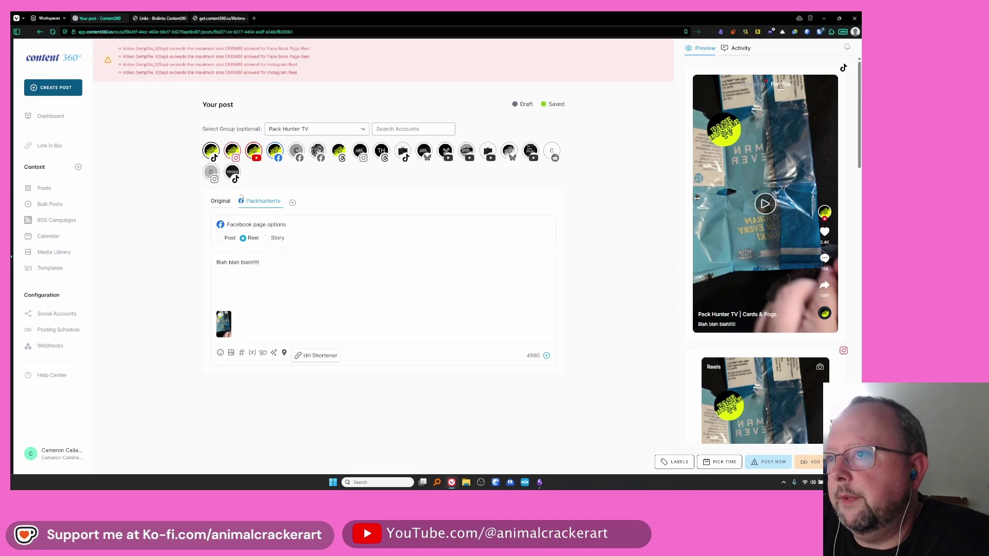
left_click_drag(254, 263, 181, 270)
left_click(261, 263)
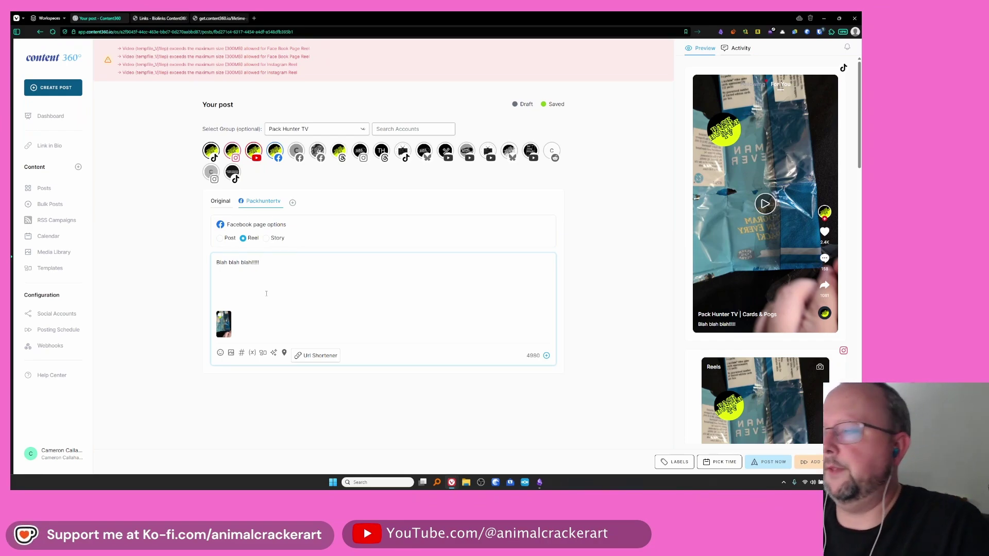
Step: Create separate YouTube and Threads versions of the post, then return to the Social Accounts page
left_click(293, 202)
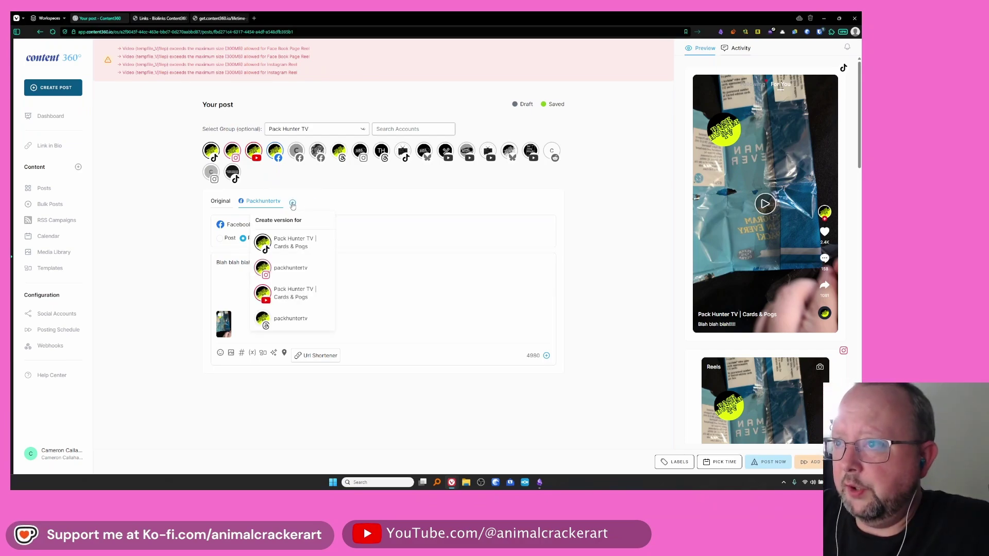
left_click(291, 293)
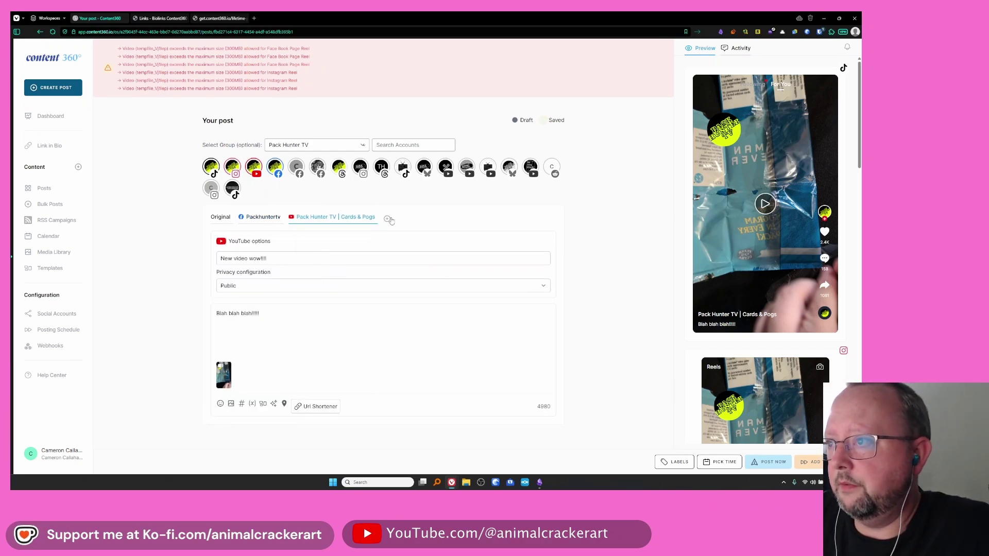
left_click(389, 219)
left_click(377, 309)
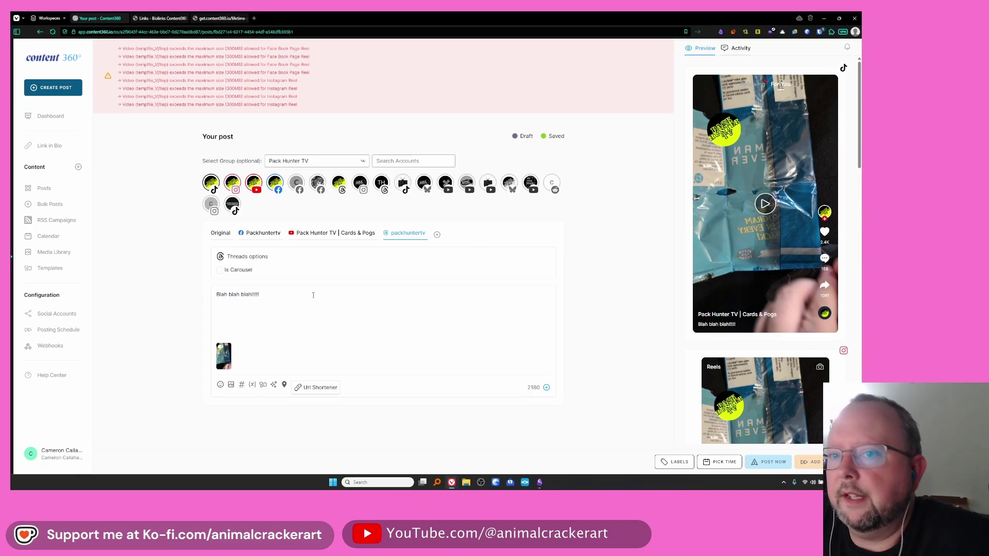
left_click(57, 313)
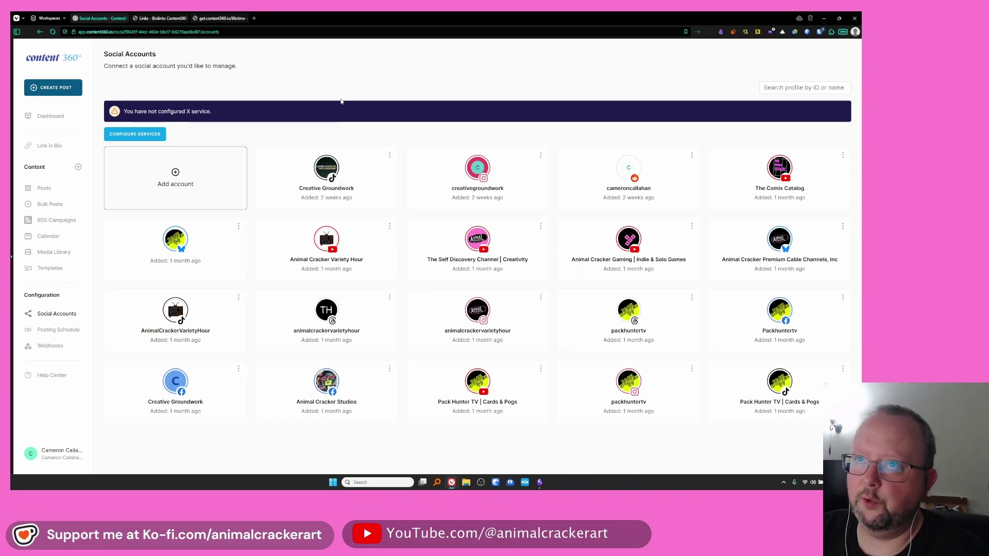
Step: Switch to the get.content360.io lifetime deal tab showing the $67 Unlimited Plan offer
left_click(242, 18)
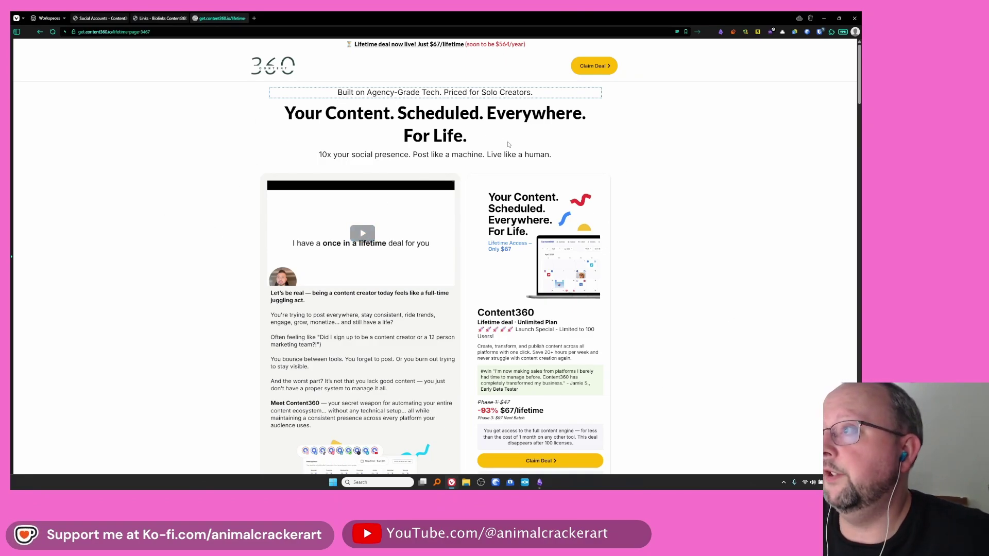
left_click_drag(563, 155, 281, 106)
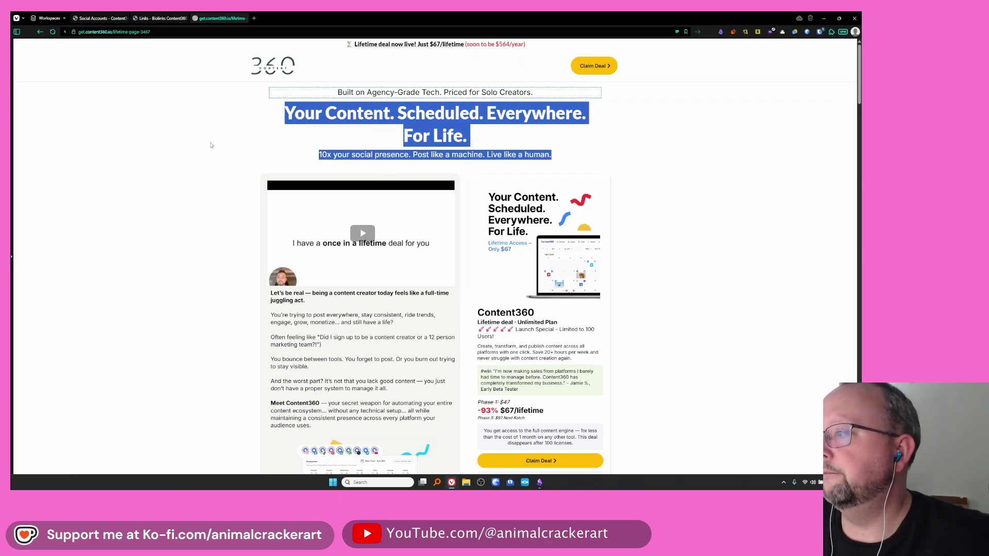
scroll(211, 146, "down", 3)
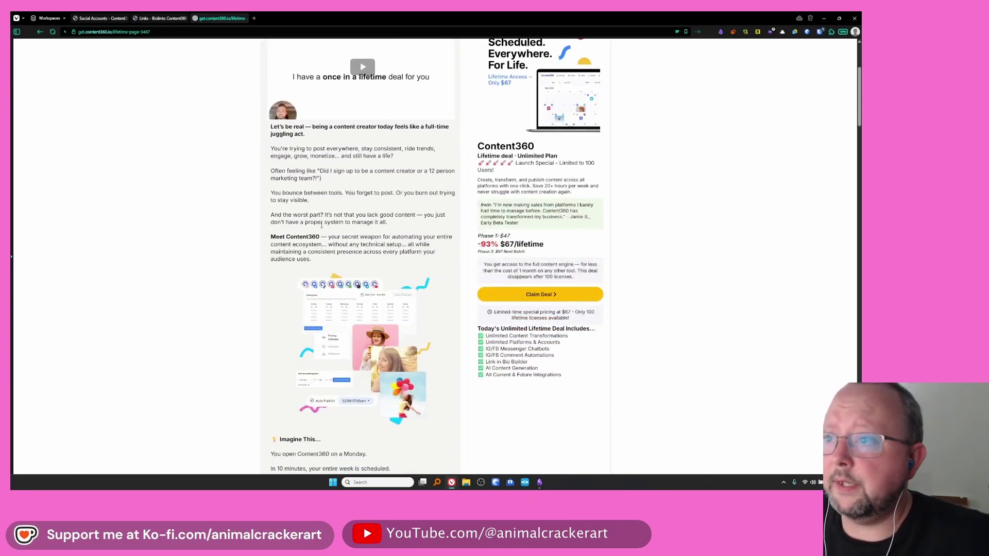
left_click_drag(311, 259, 272, 125)
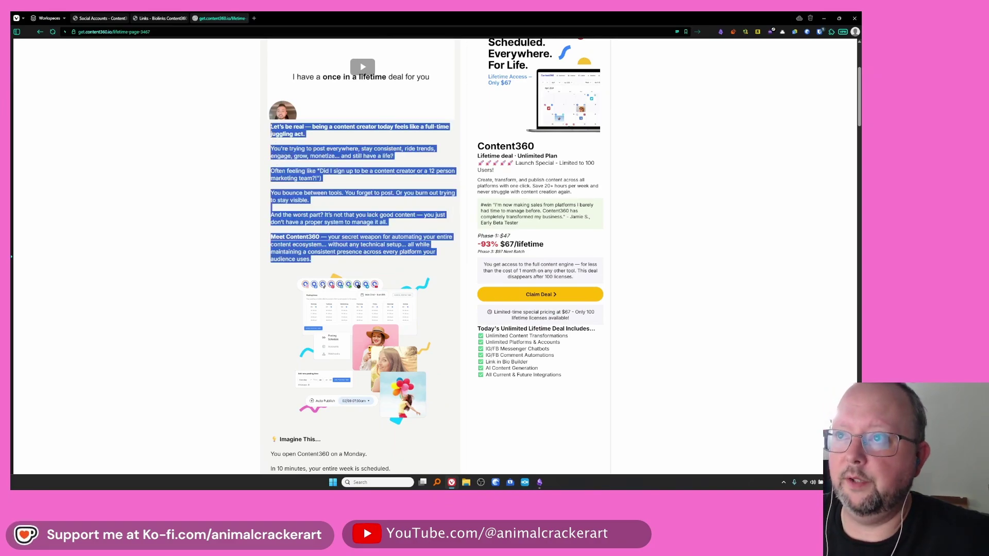
left_click(234, 144)
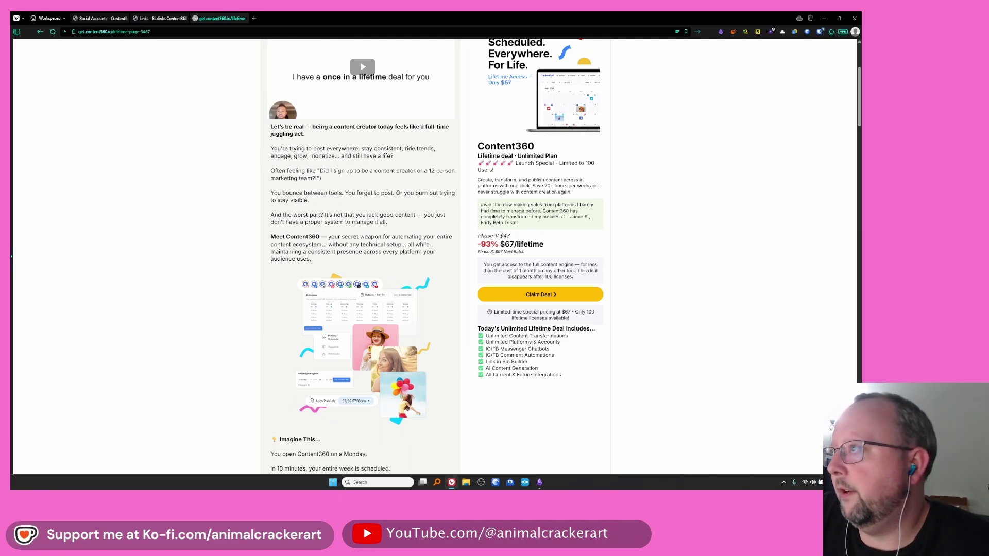
scroll(209, 157, "up", 3)
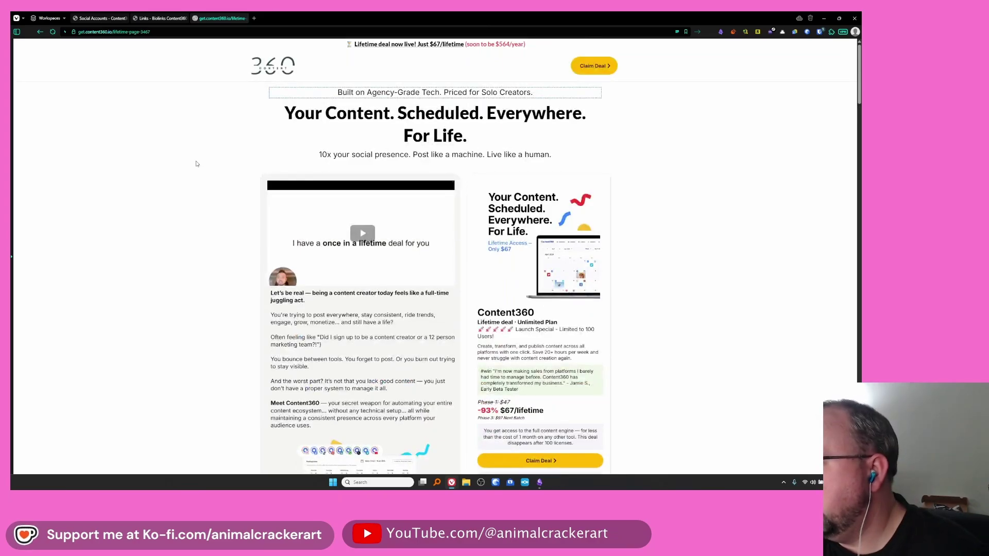